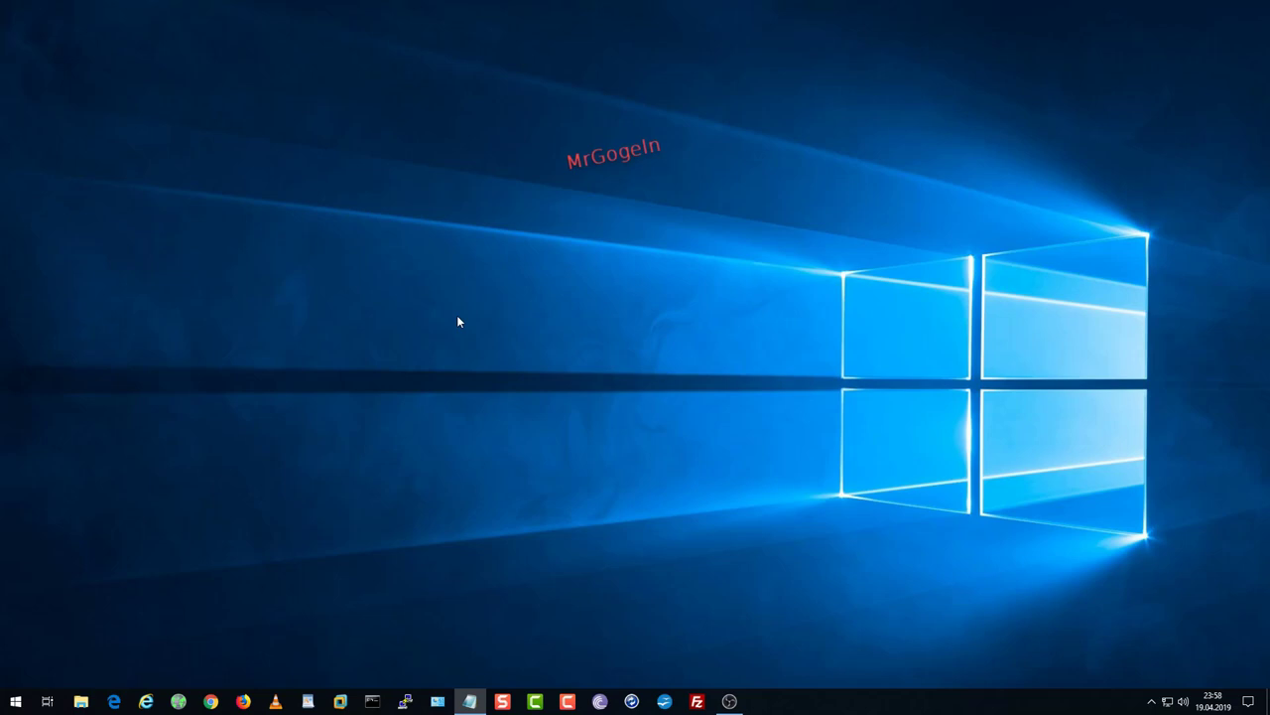
Open Hyper-V-Schnellerstellung to view the operating systems offered for a virtual computer, and close it
key("super")
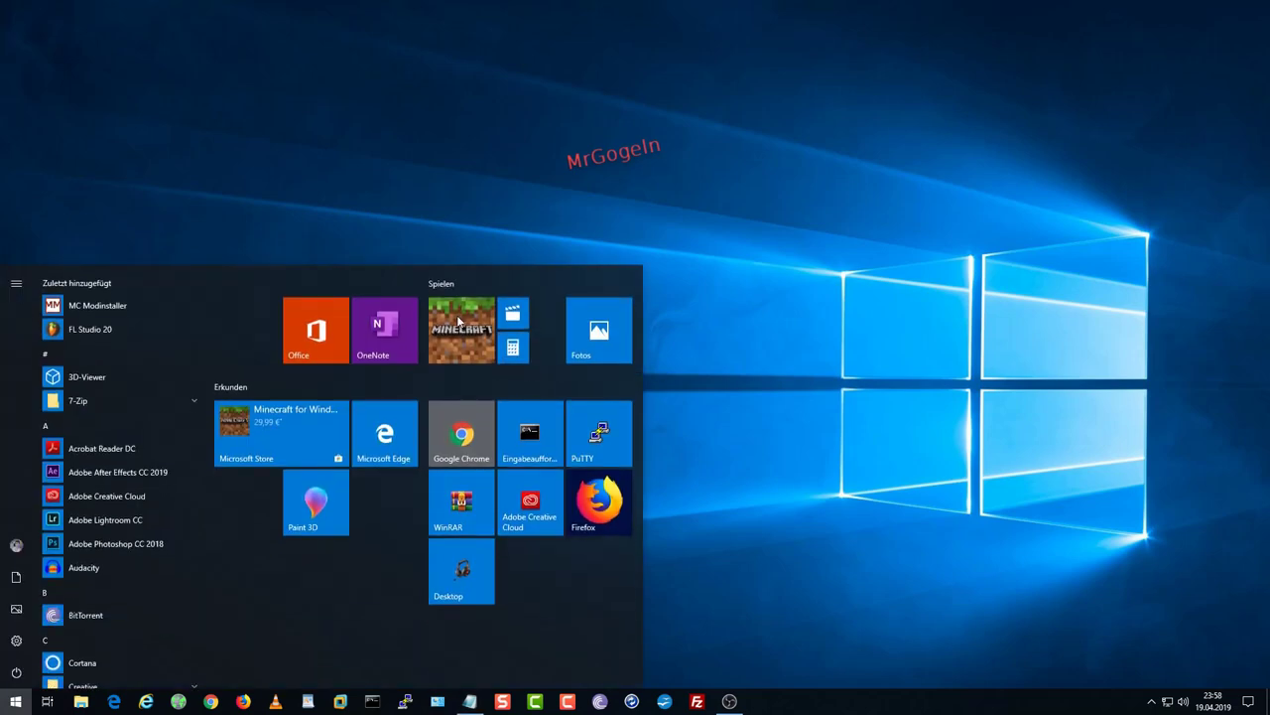
type("h")
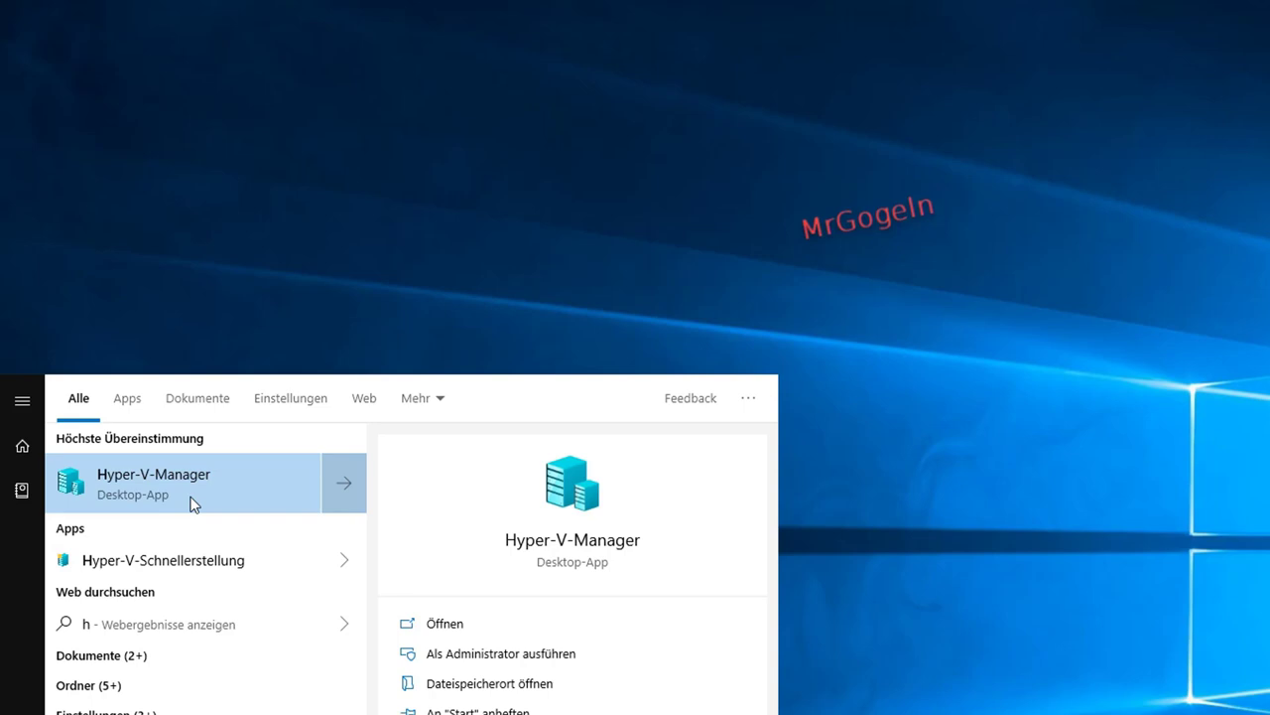
left_click(179, 562)
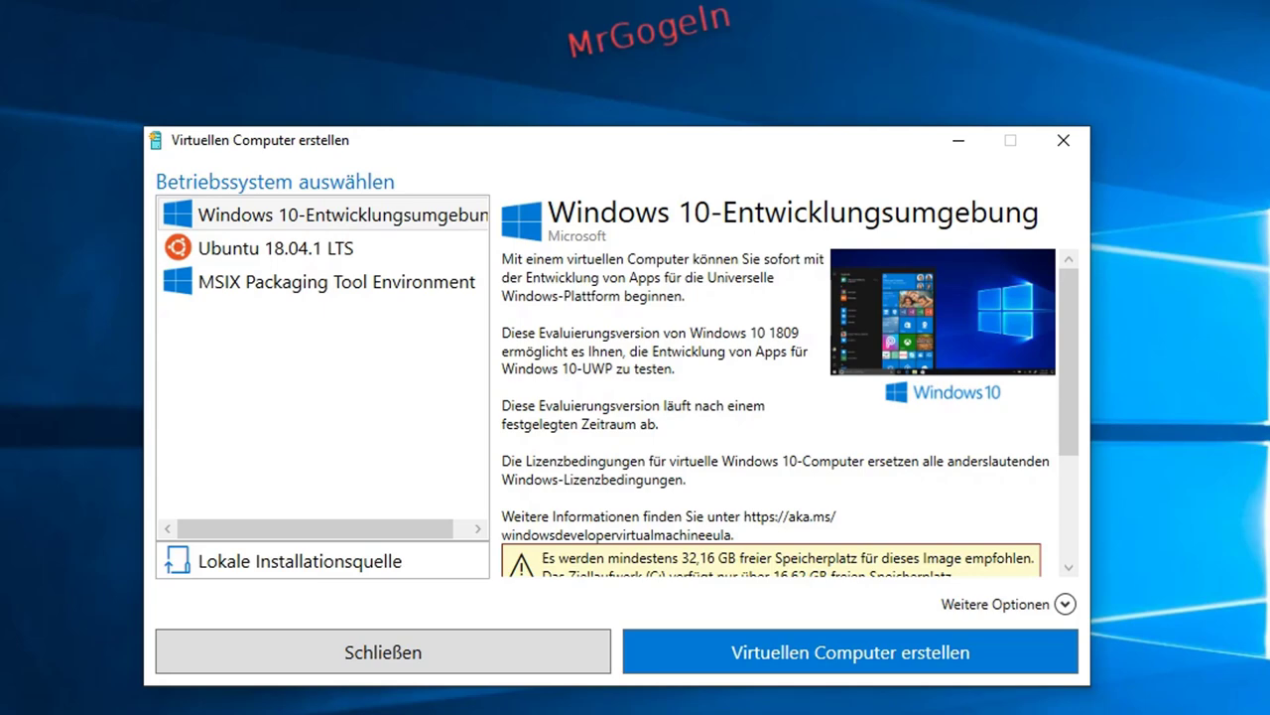
left_click(1061, 144)
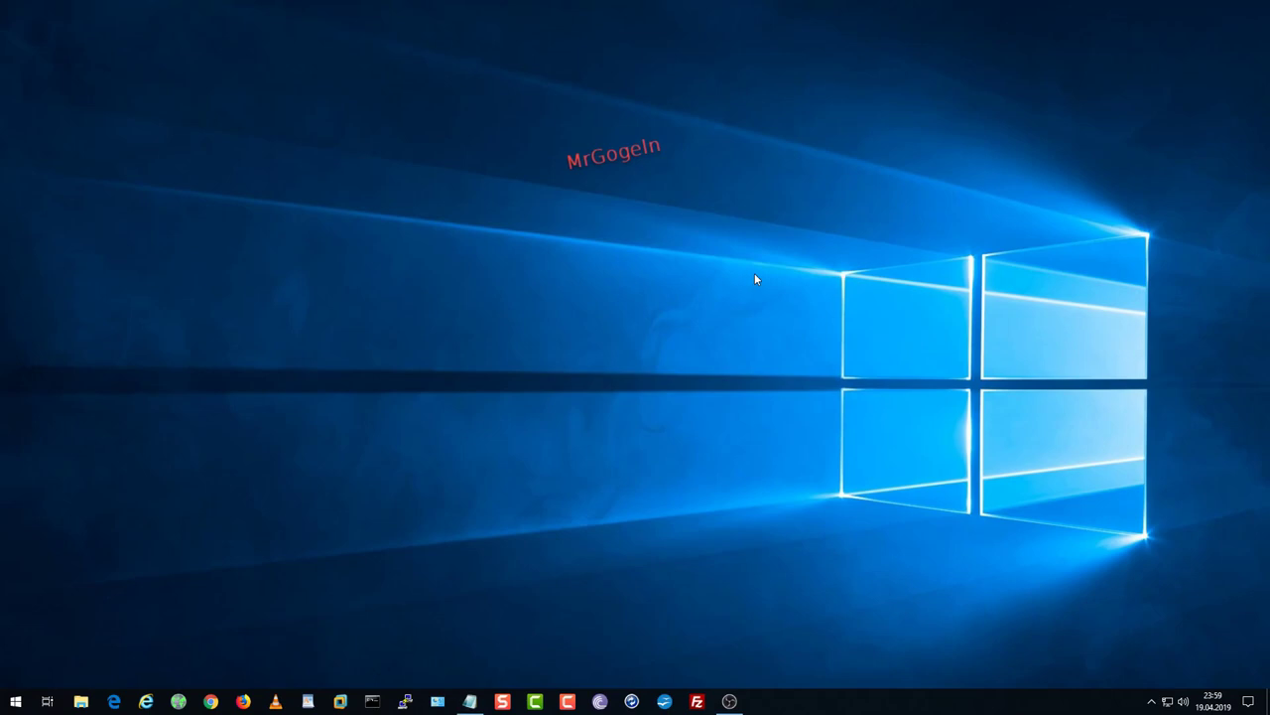
Open the Windows features settings and enlarge the window so the whole feature list is visible
key("super")
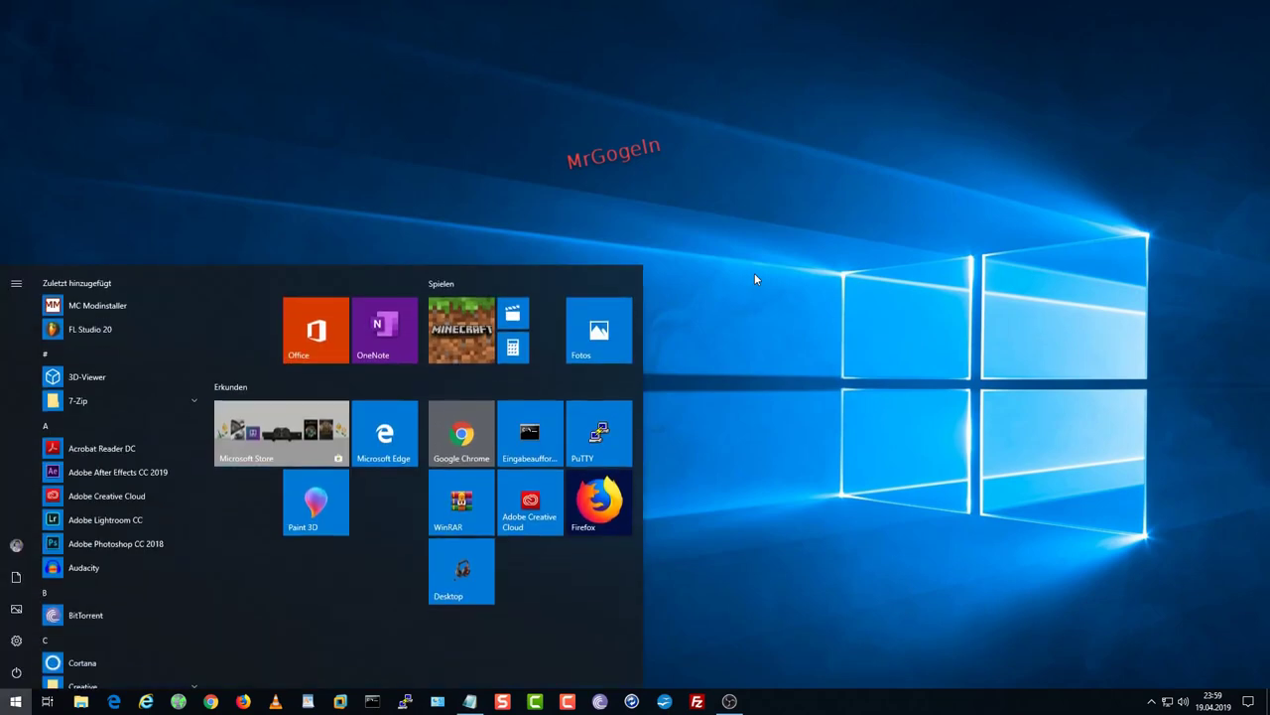
type("fea")
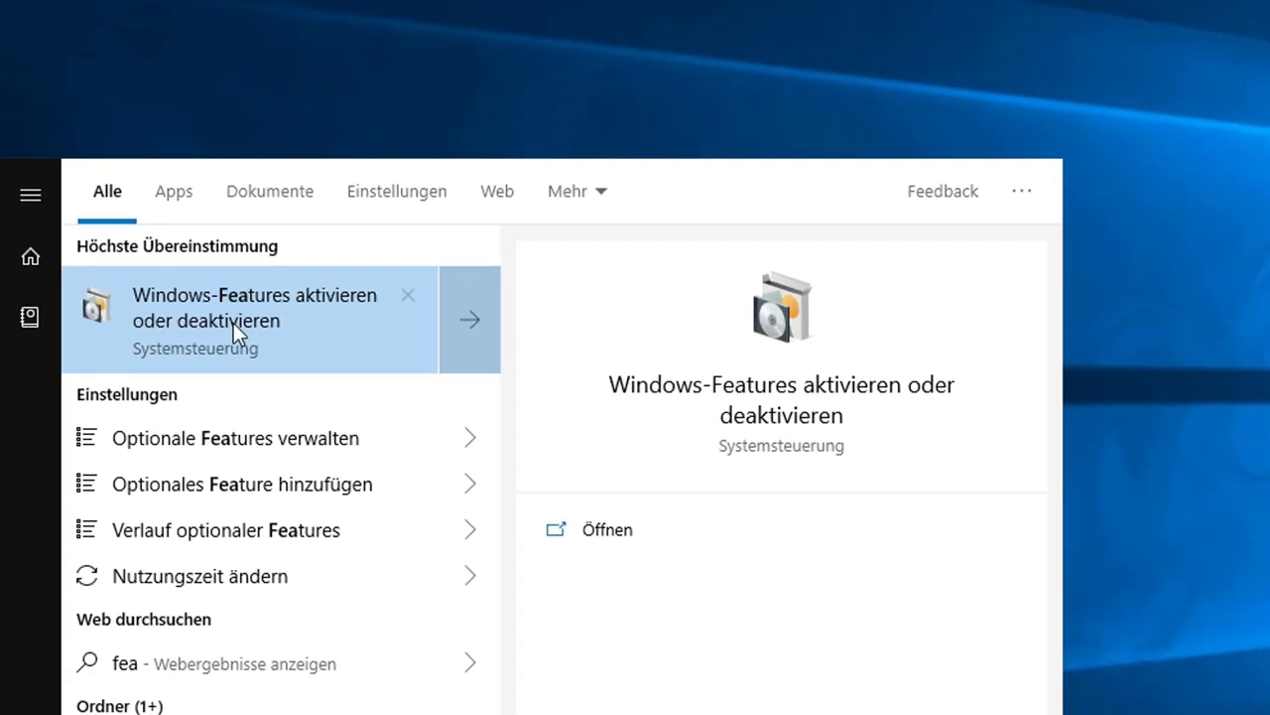
left_click(298, 318)
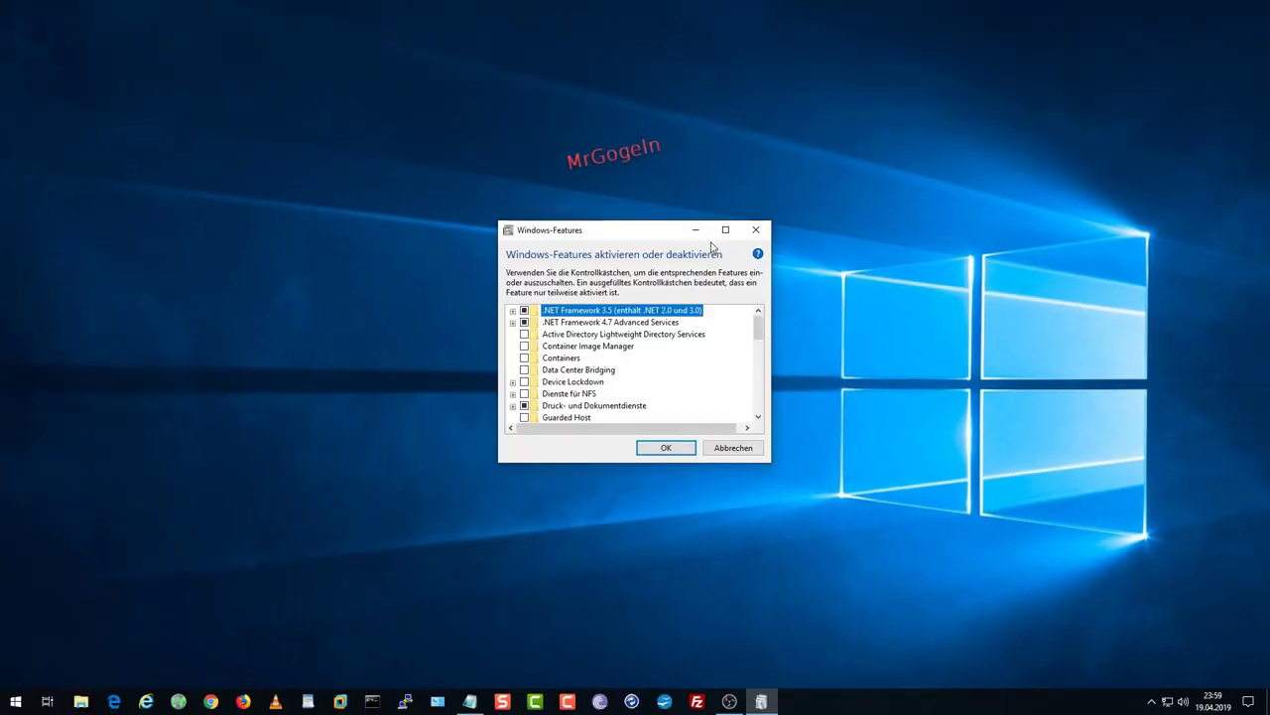
left_click(726, 231)
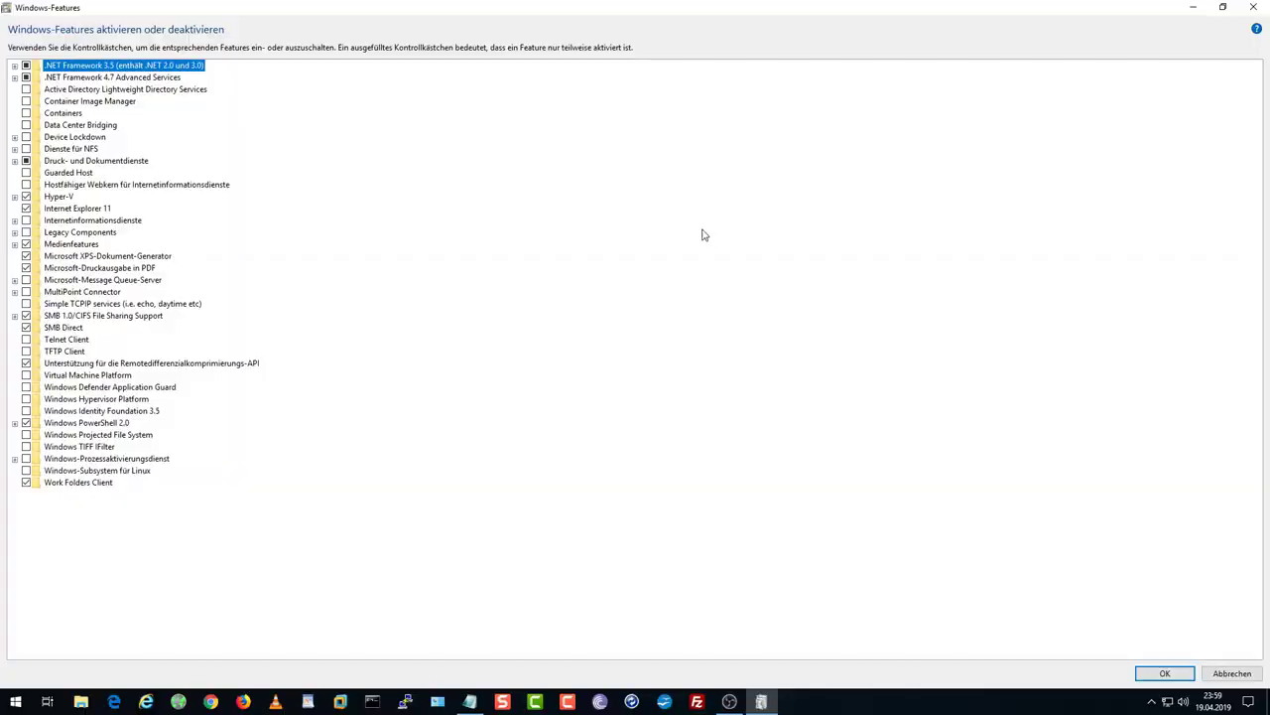
double_click(241, 14)
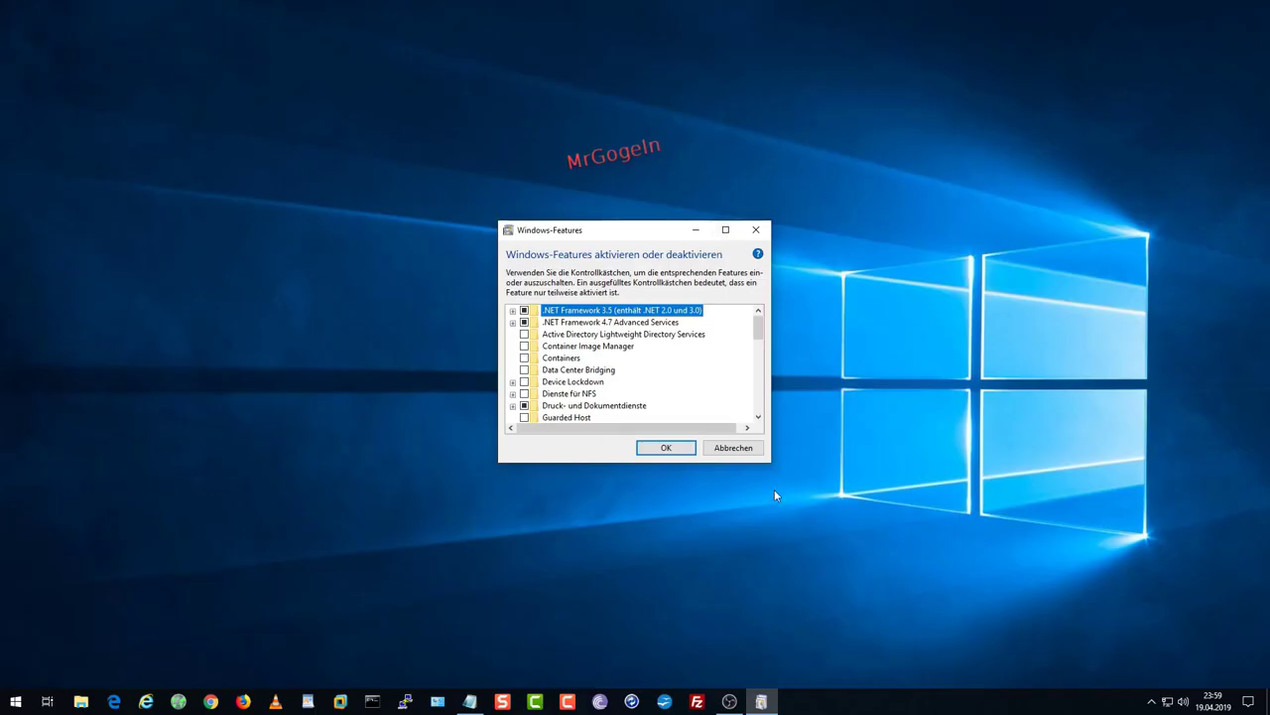
left_click_drag(772, 462, 1099, 462)
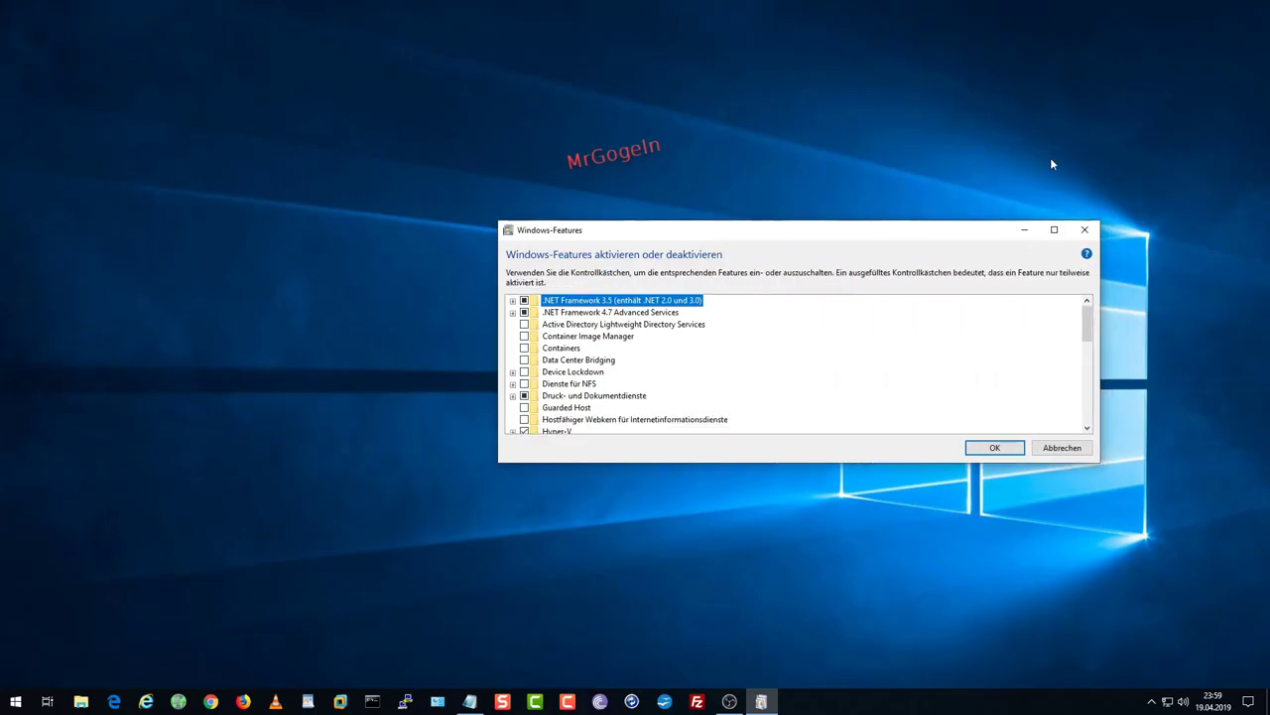
left_click(1055, 232)
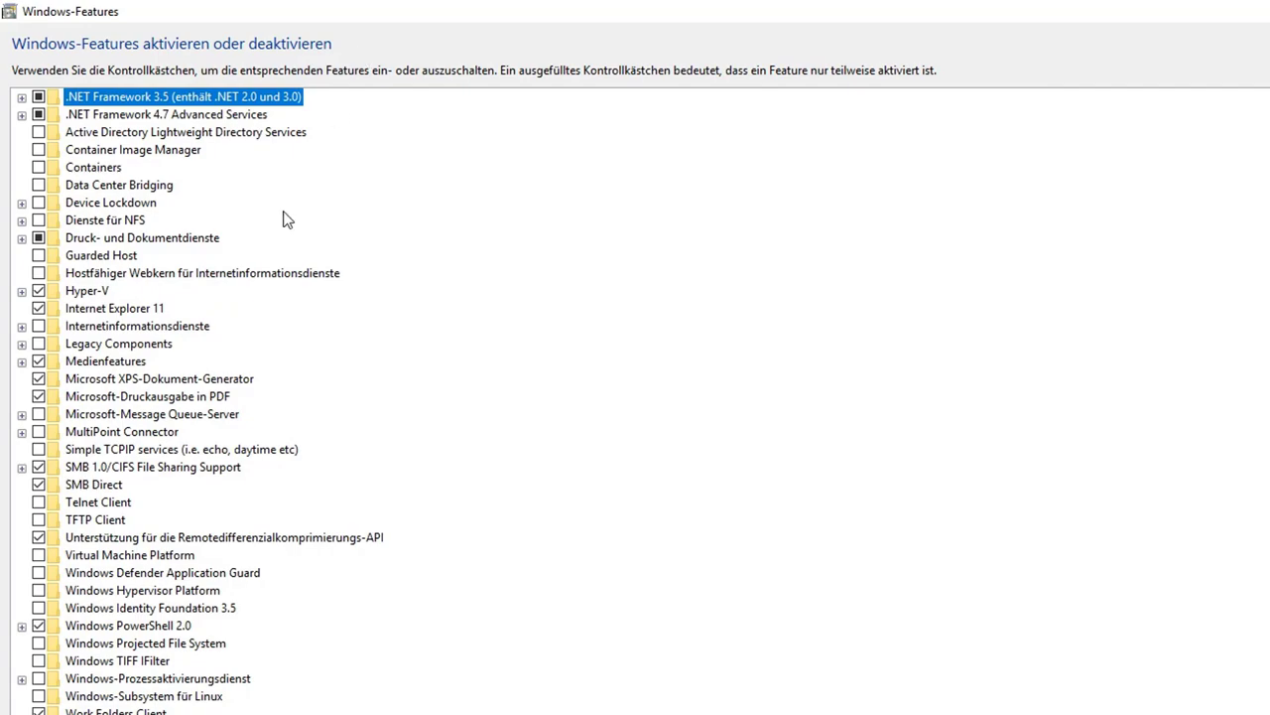
Enable Hyper-V in the Windows features list and confirm the selection
mouse_move(91, 293)
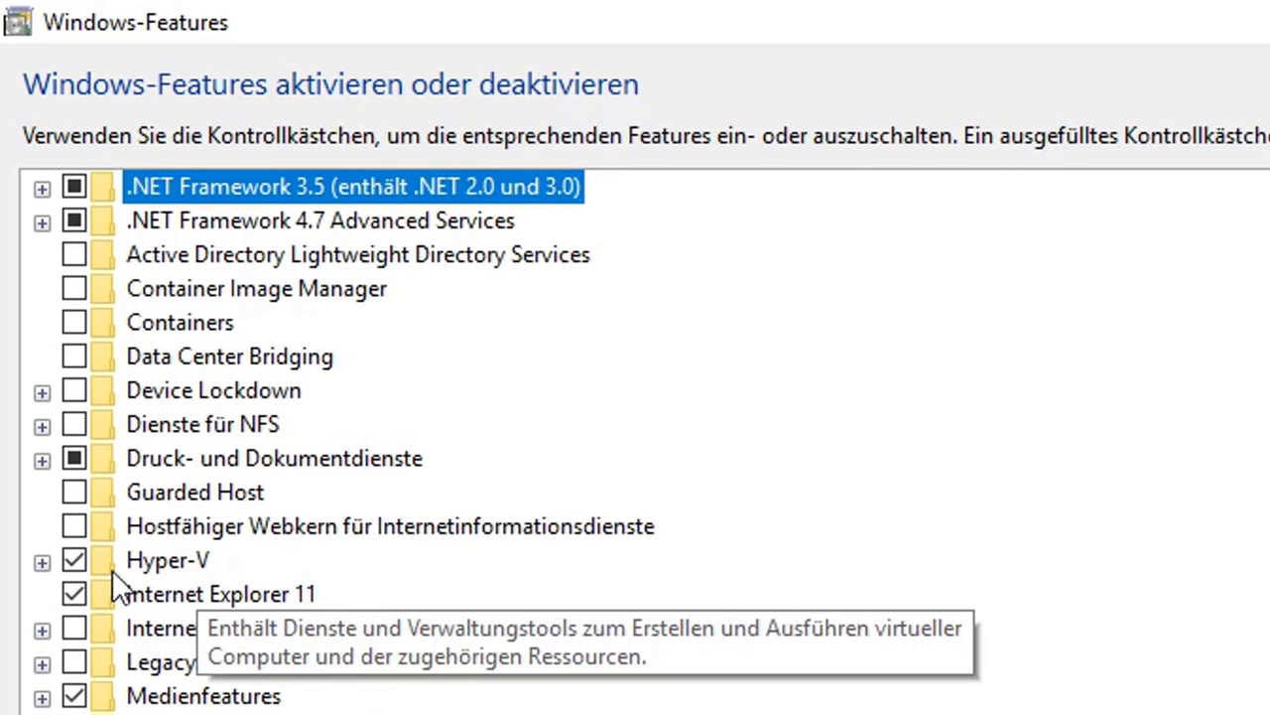
left_click(76, 560)
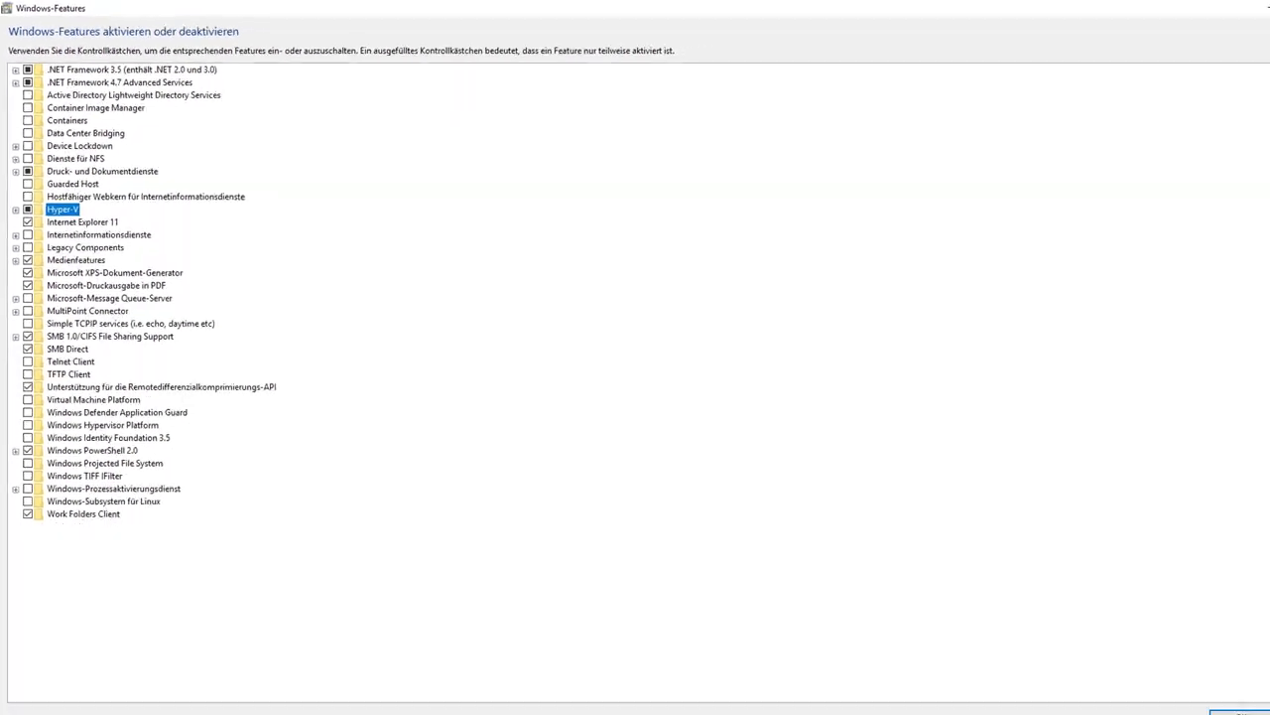
left_click(1196, 693)
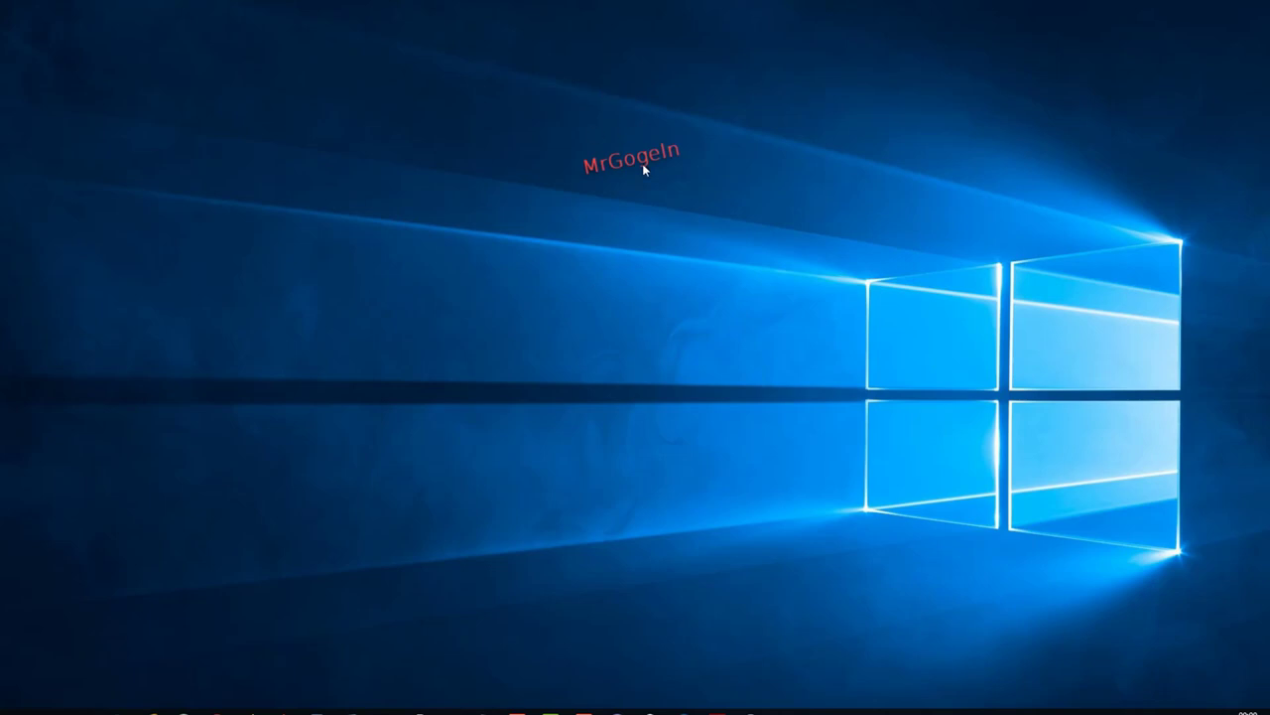
Open both Hyper-V-Schnellerstellung and Hyper-V-Manager, and move the manager window slightly upward
key("super")
type("h")
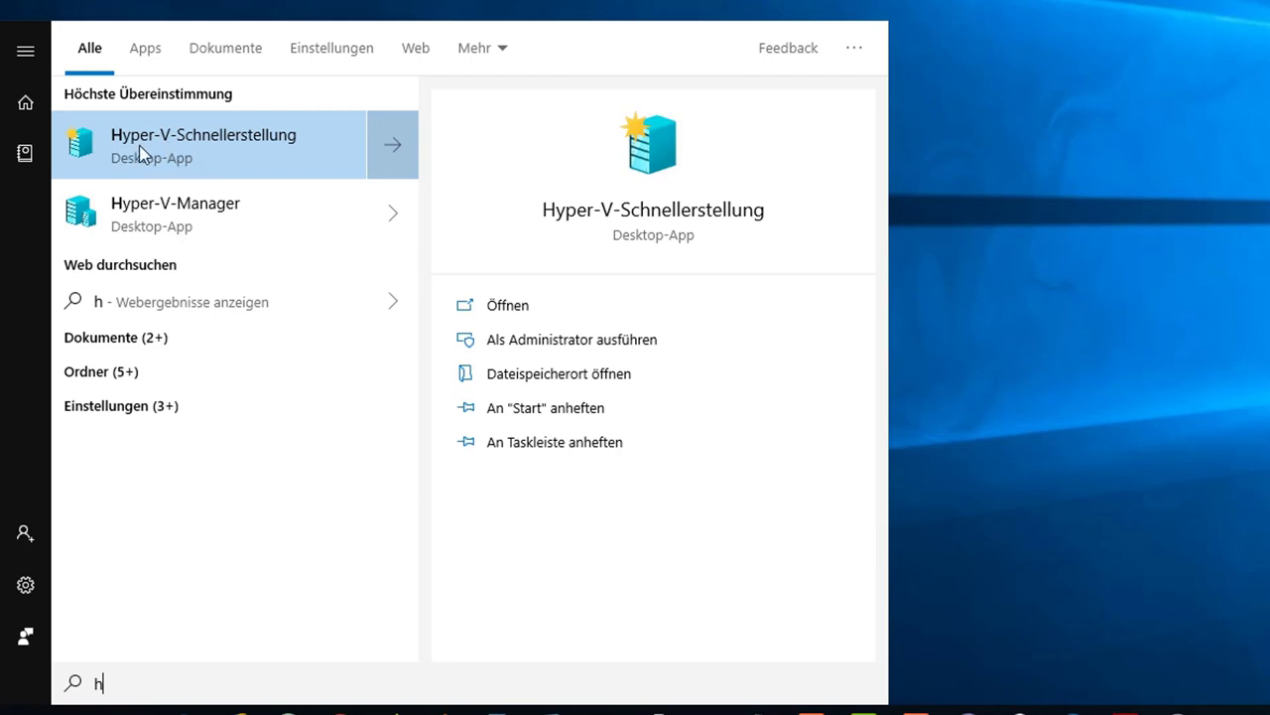
left_click(237, 155)
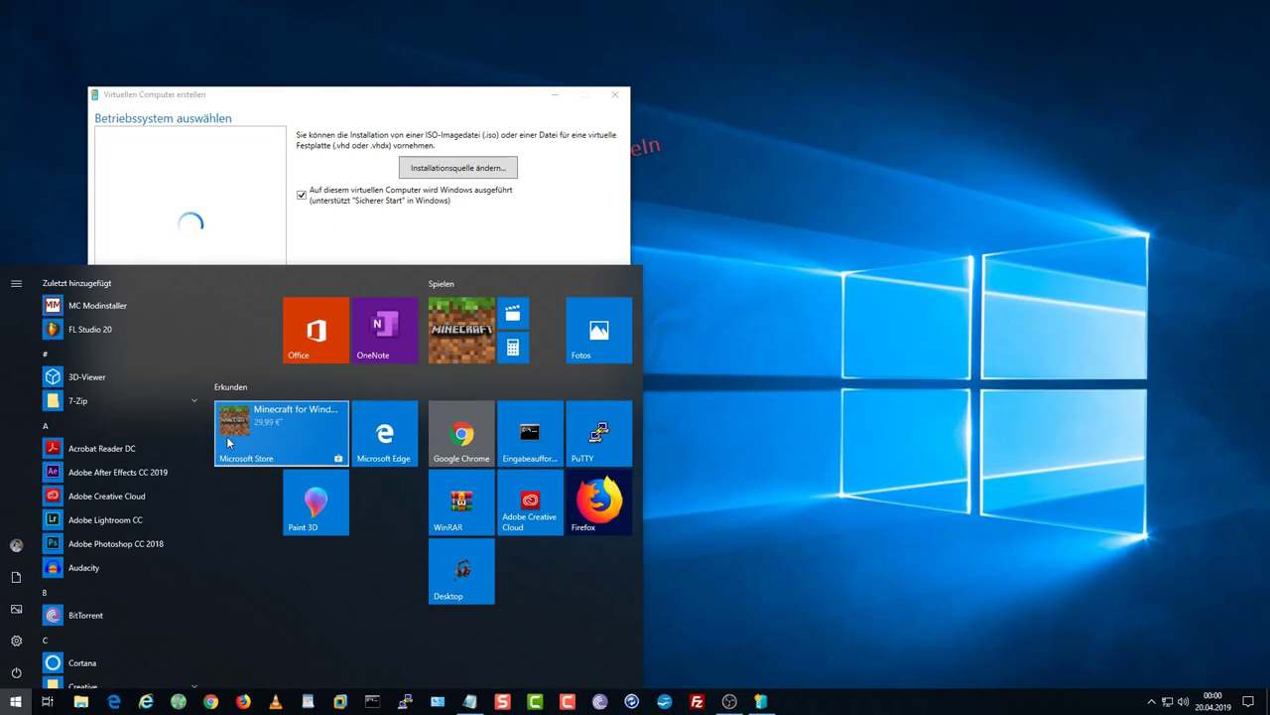
type("h")
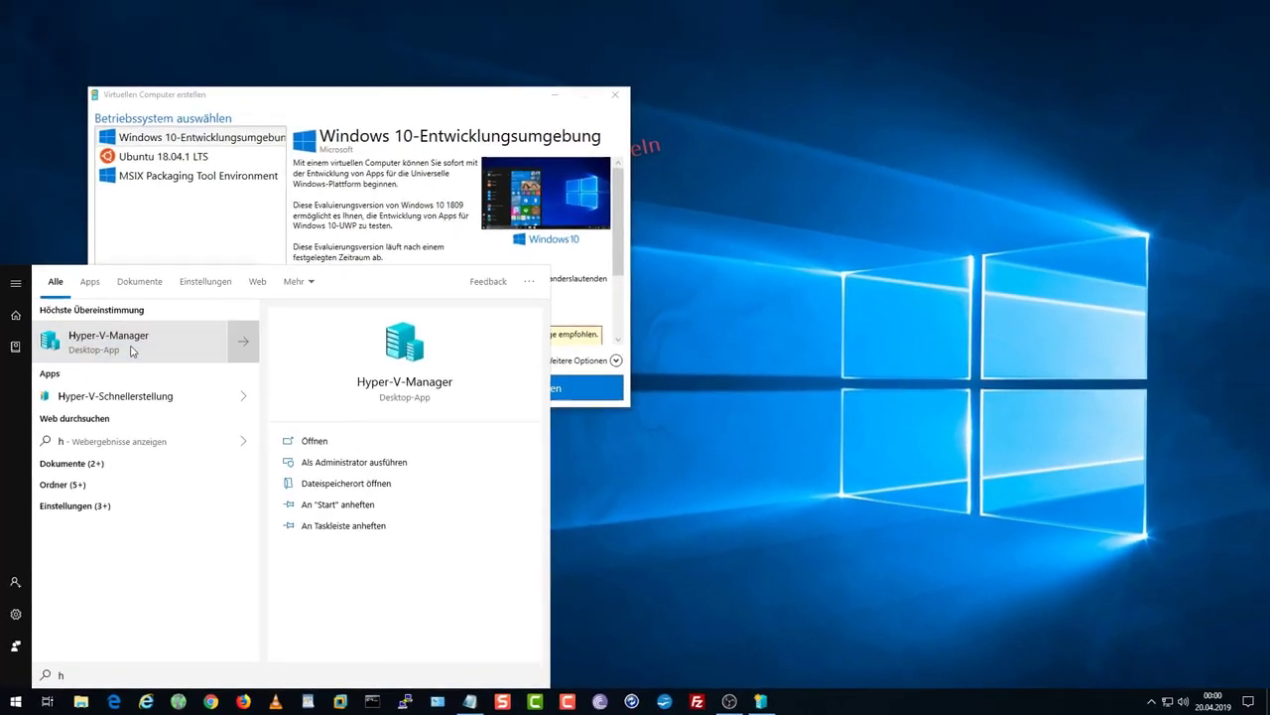
left_click(132, 350)
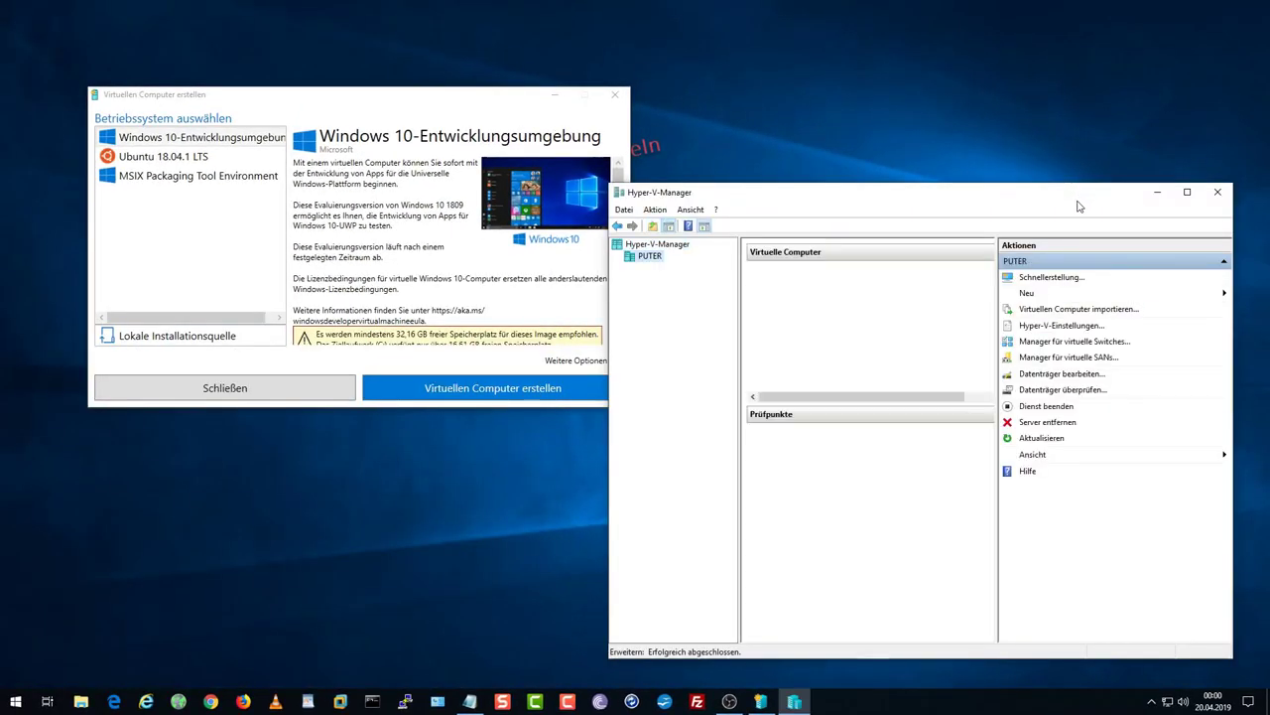
left_click_drag(1075, 200, 1065, 157)
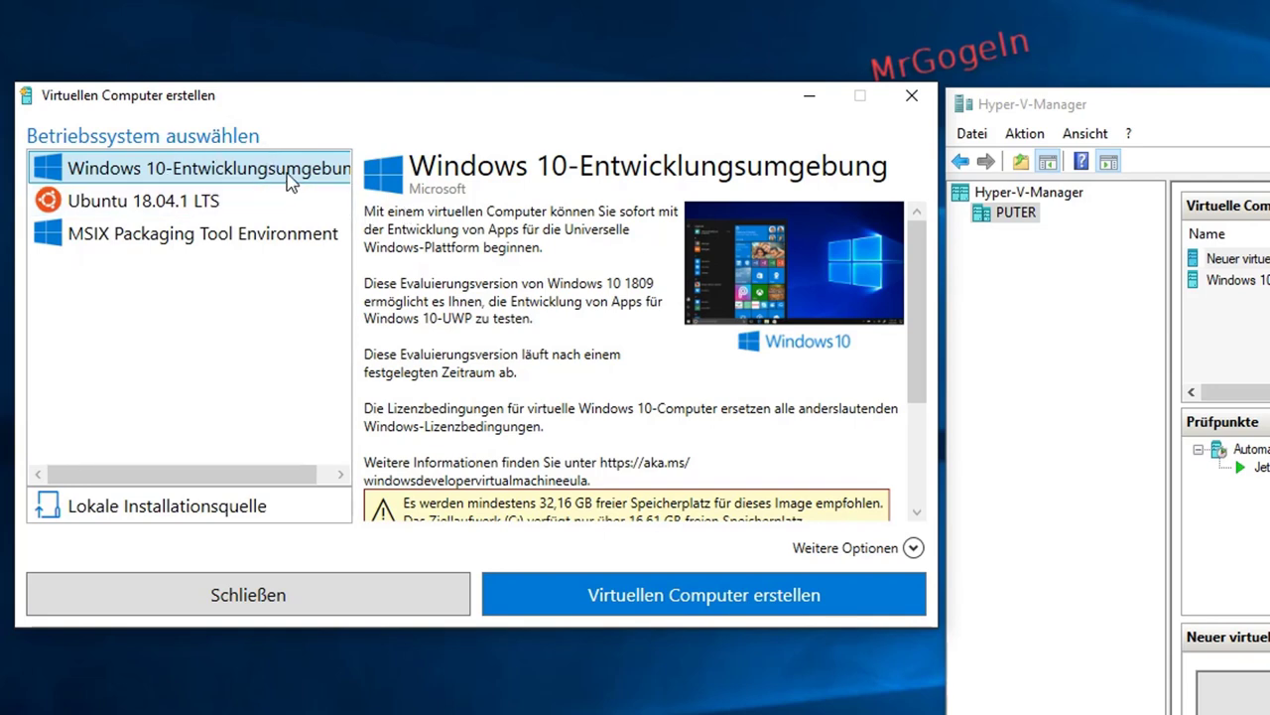
Examine the descriptions of Ubuntu 18.04.1 LTS and MSIX Packaging Tool Environment in the operating system list
left_click(99, 209)
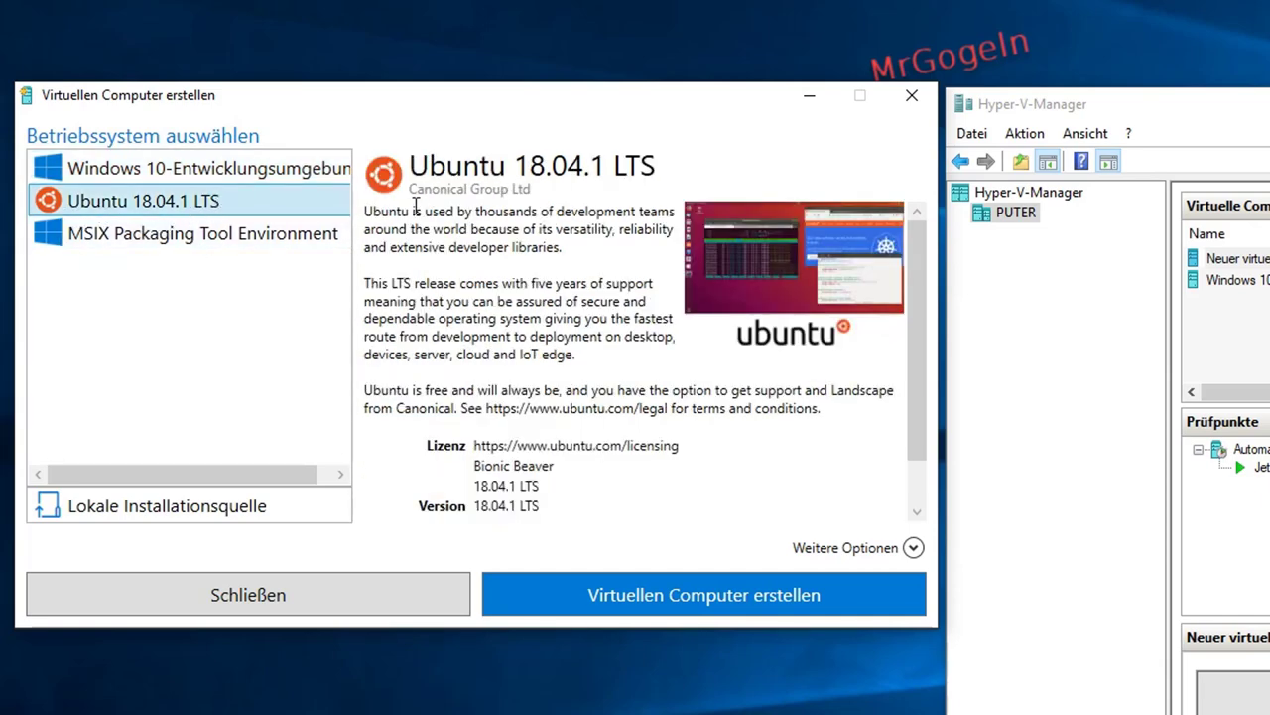
left_click(129, 238)
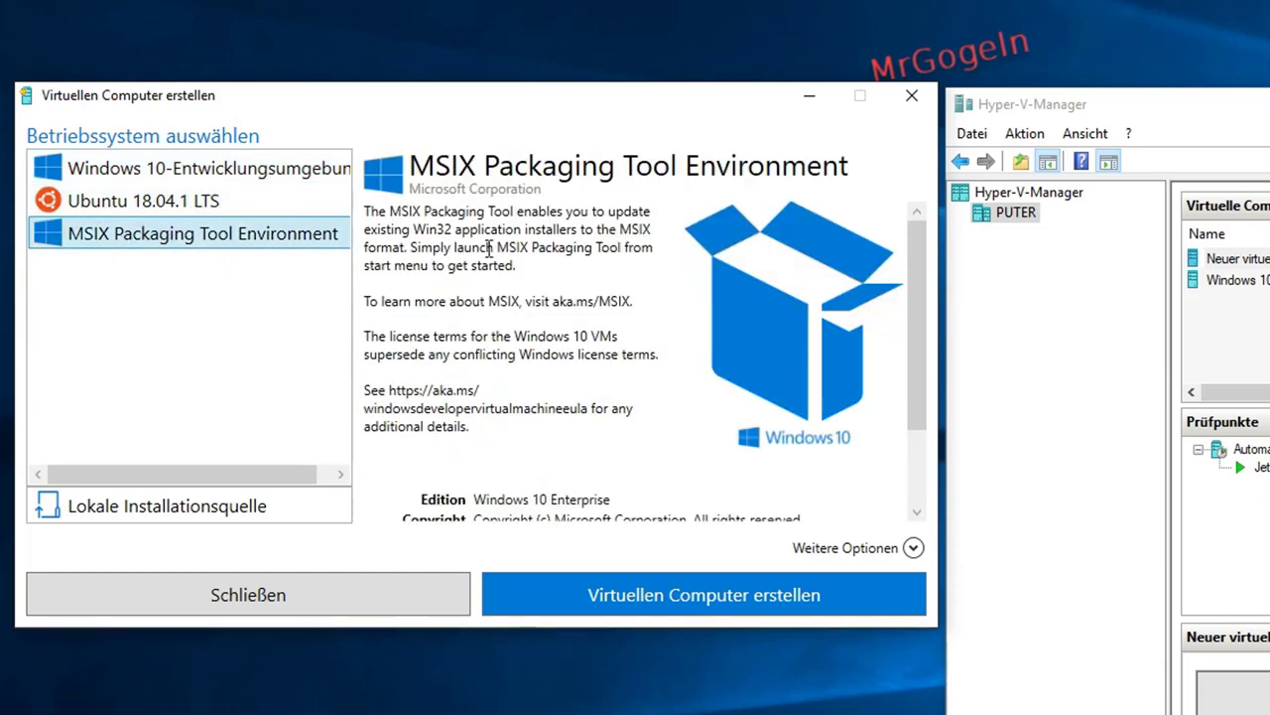
scroll(501, 313, "down", 2)
scroll(504, 318, "up", 2)
View the file selection for a local installation source, cancel it, and close the virtual computer creation window
left_click(147, 514)
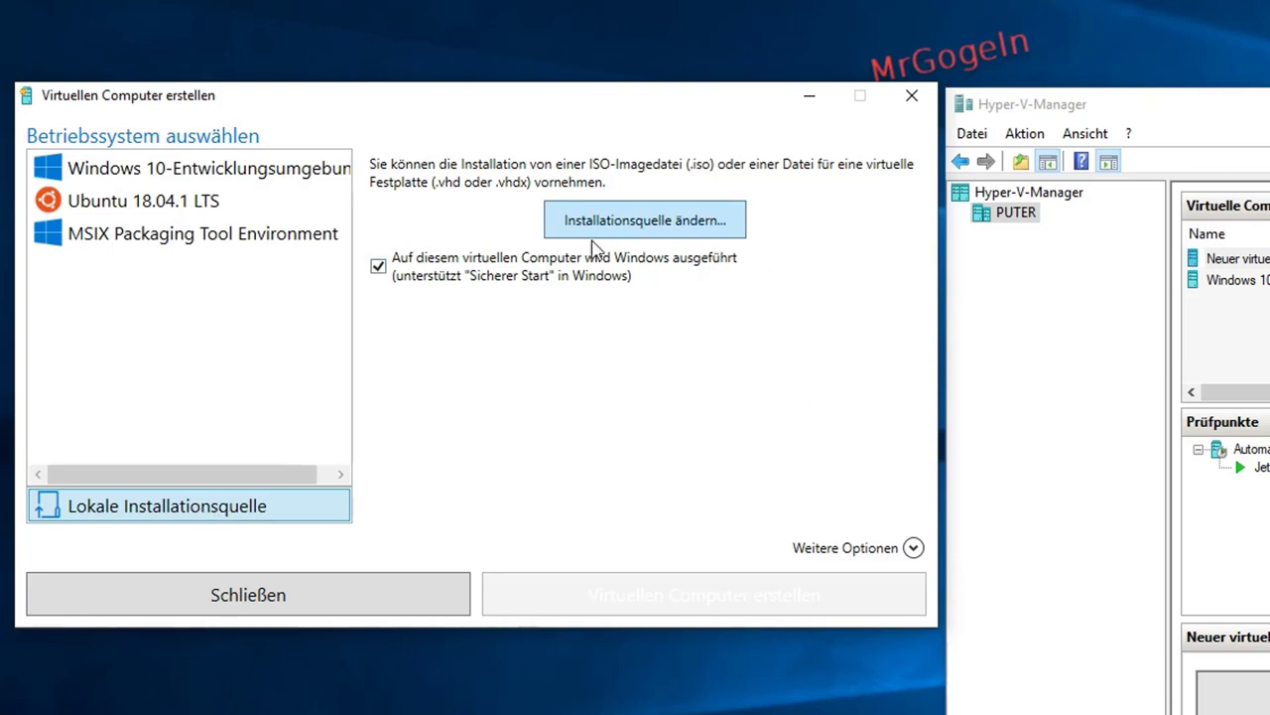
left_click(681, 219)
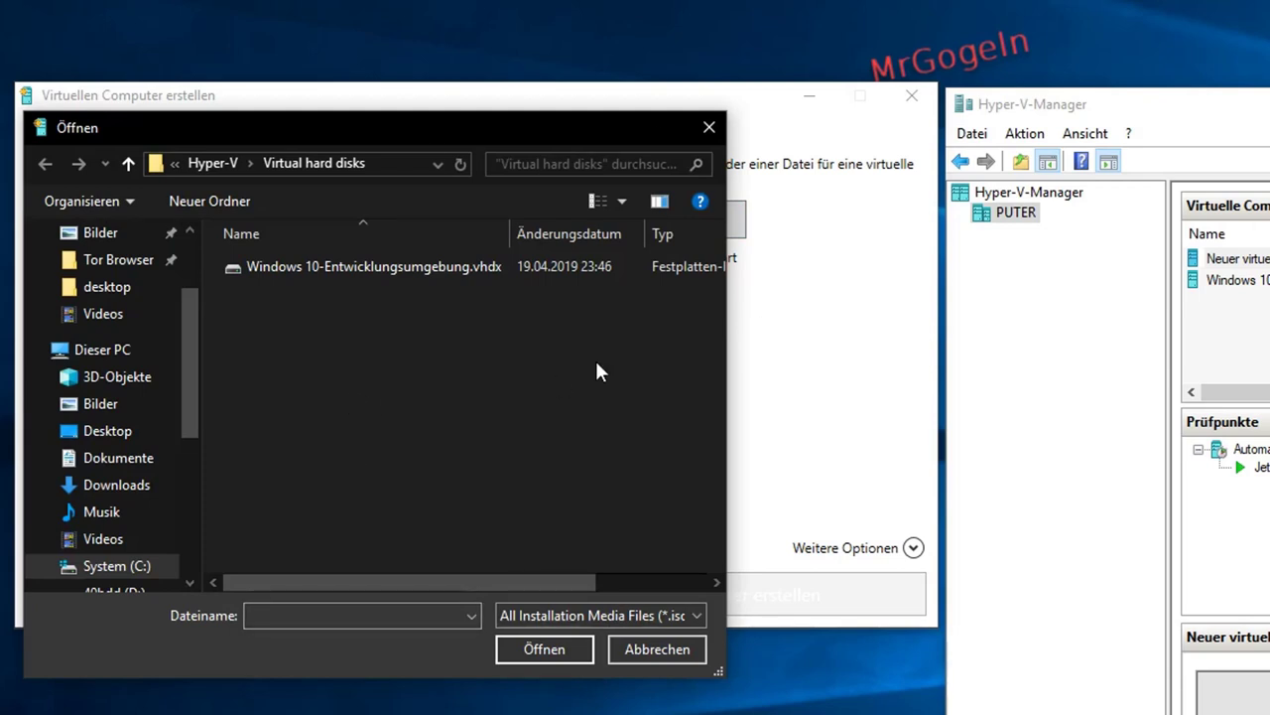
left_click(708, 127)
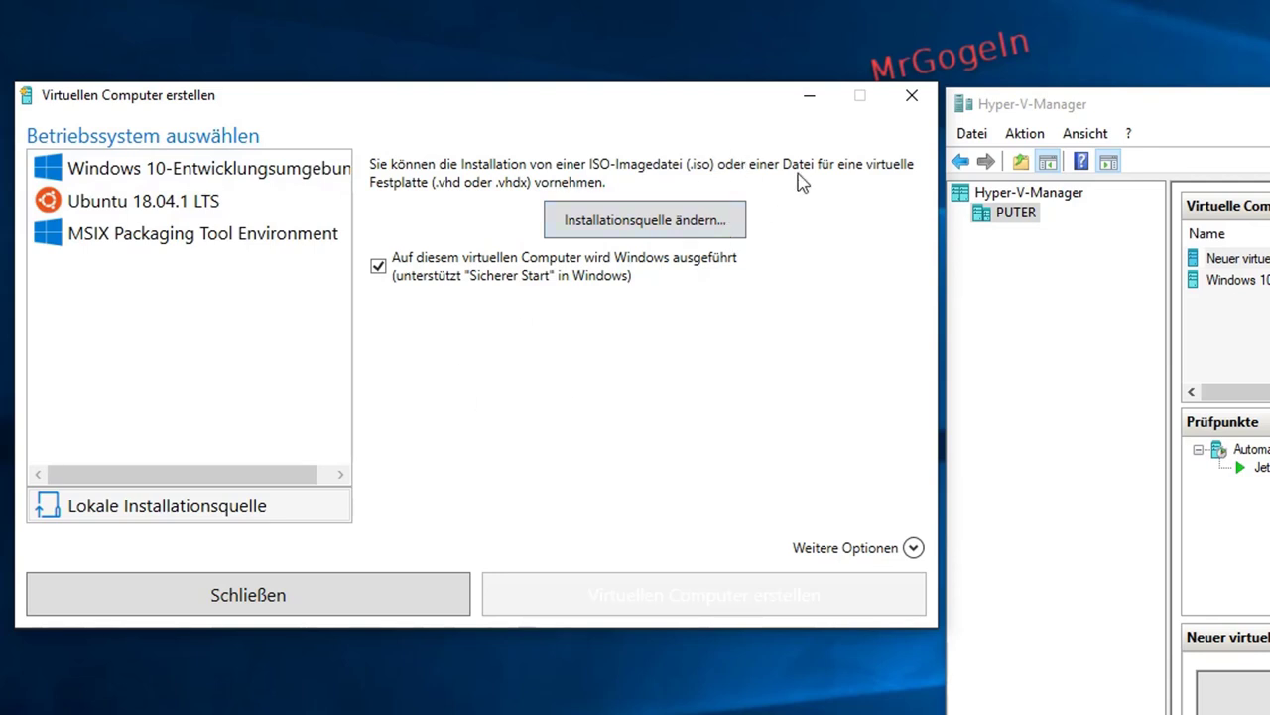
left_click(905, 99)
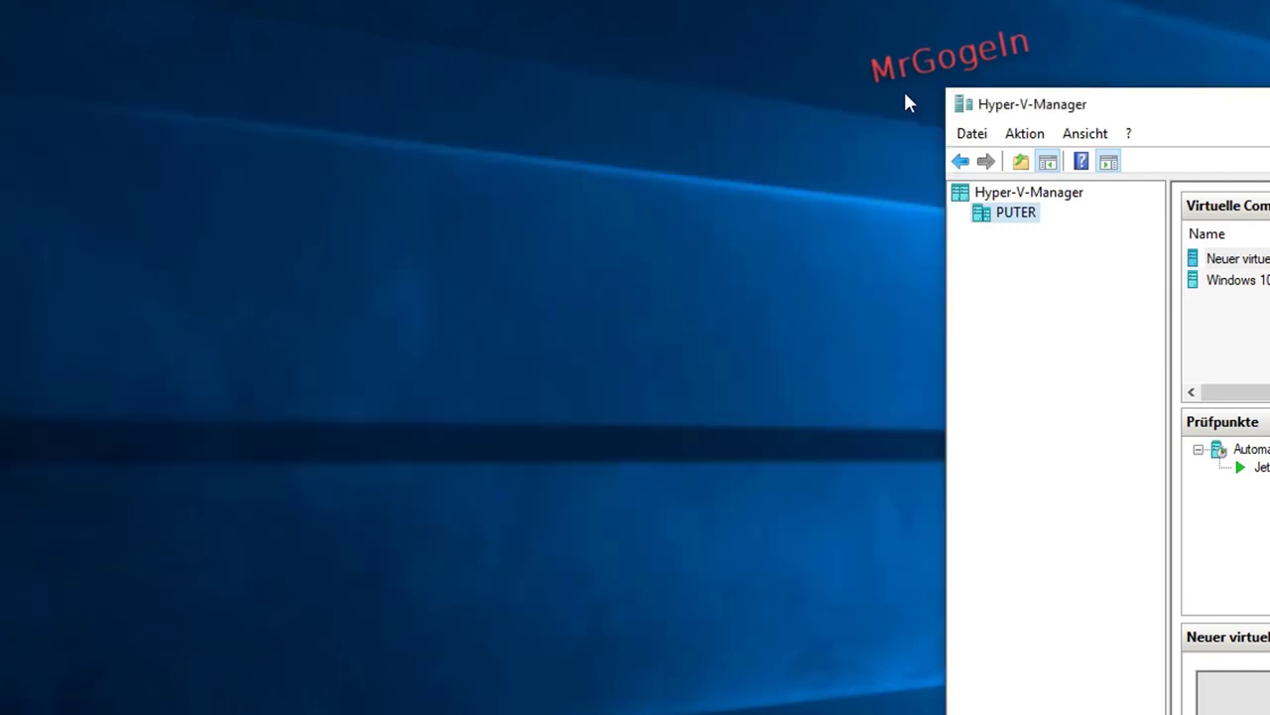
Bring Hyper-V-Manager fully into view and open the connection window for the Windows 10-Entwicklungsumgebung virtual computer
left_click_drag(1252, 117, 773, 117)
left_click(756, 293)
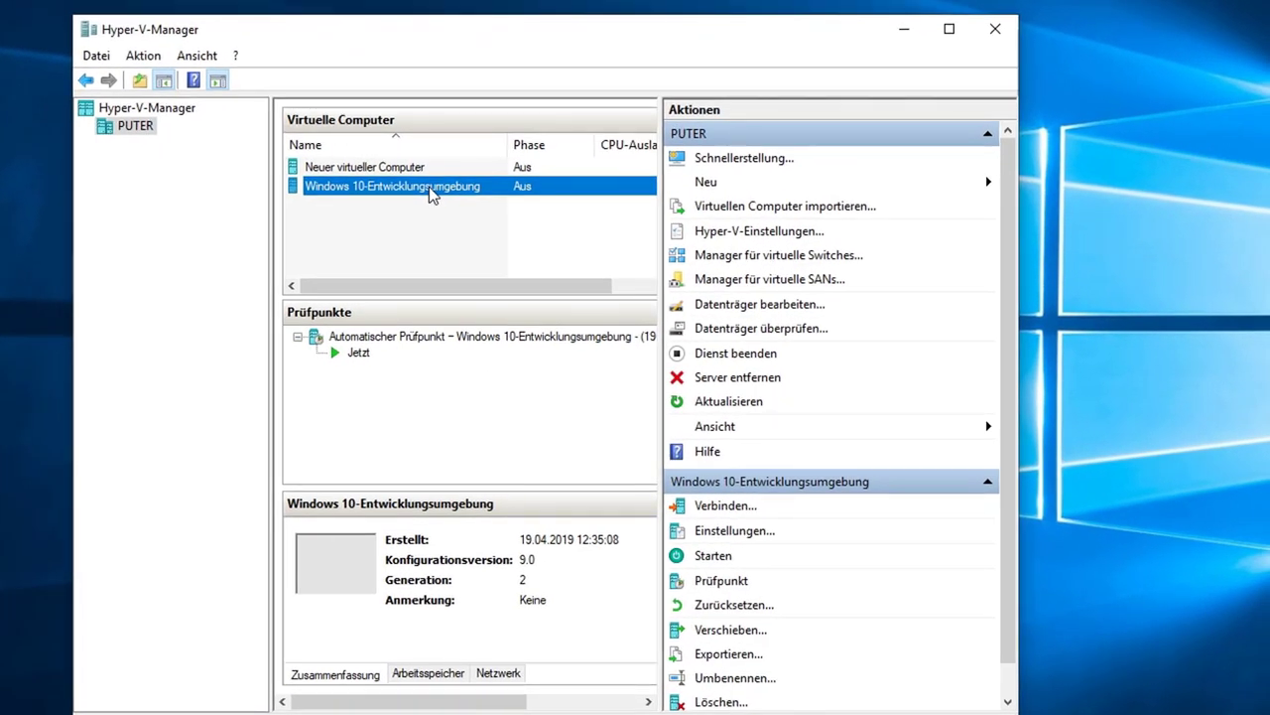
double_click(434, 192)
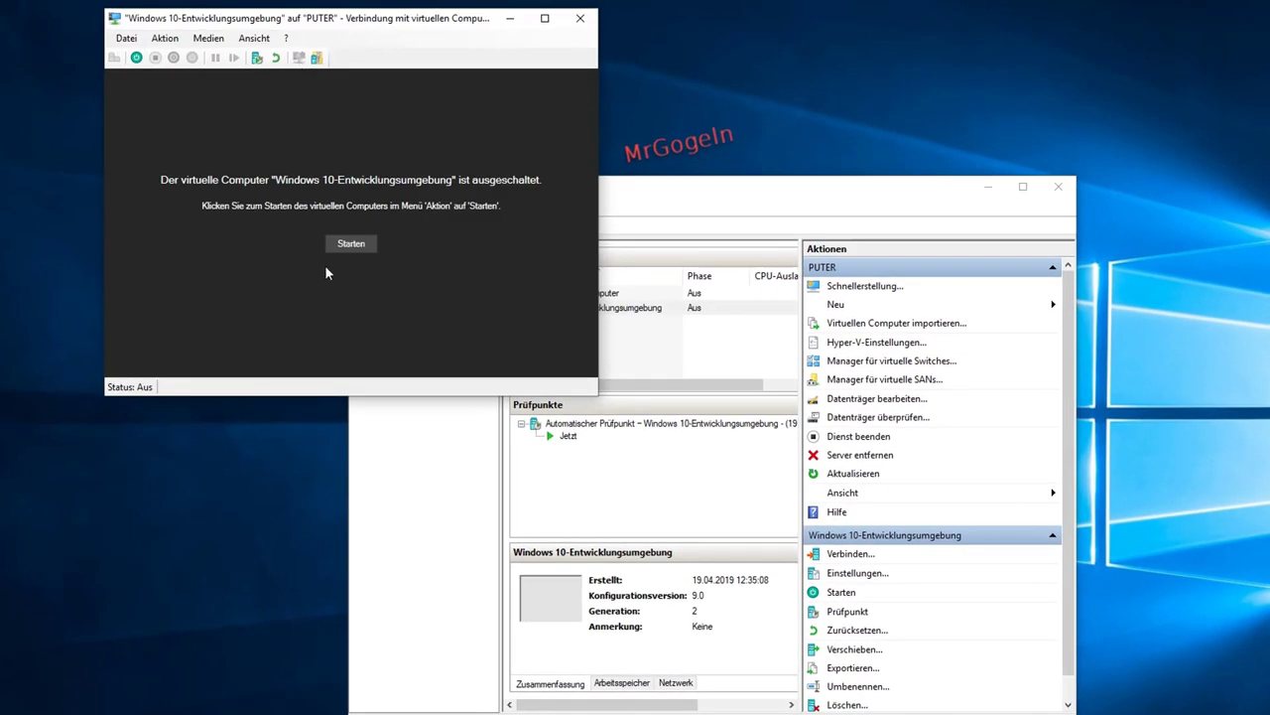
Start the virtual computer, continuing from its last state, and connect to it at 1366 x 768 pixels
left_click(351, 243)
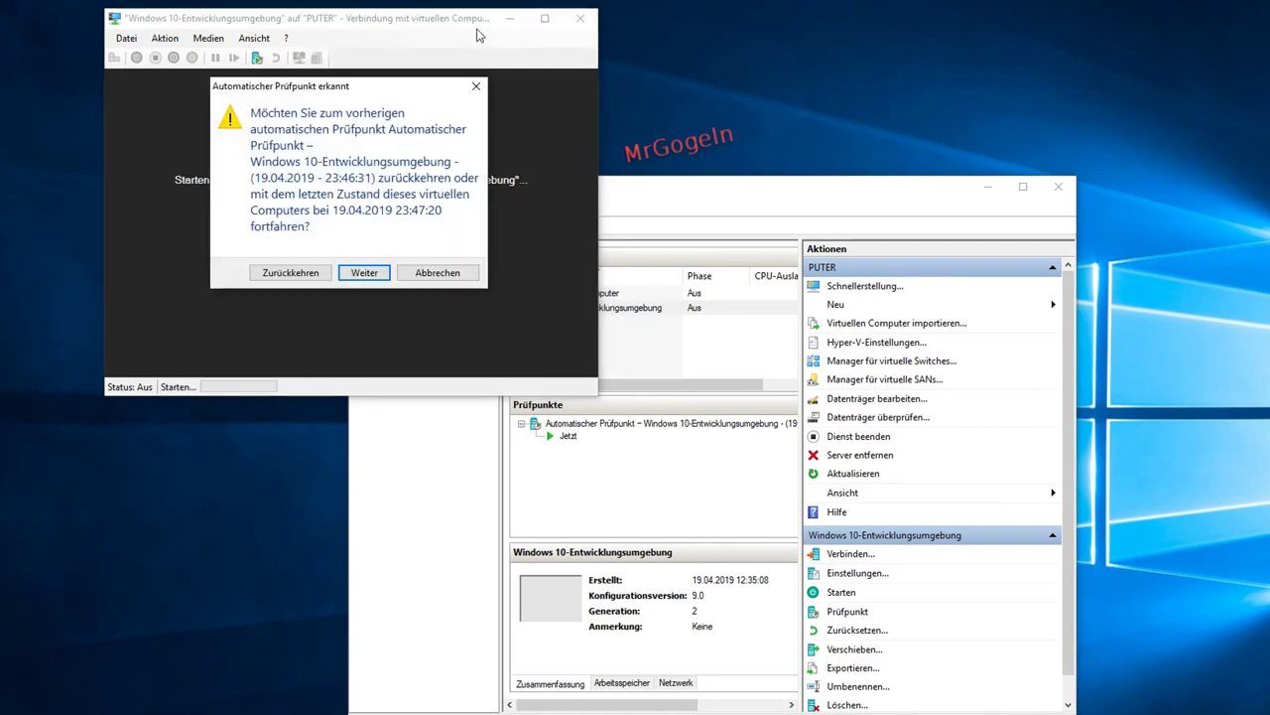
left_click(363, 273)
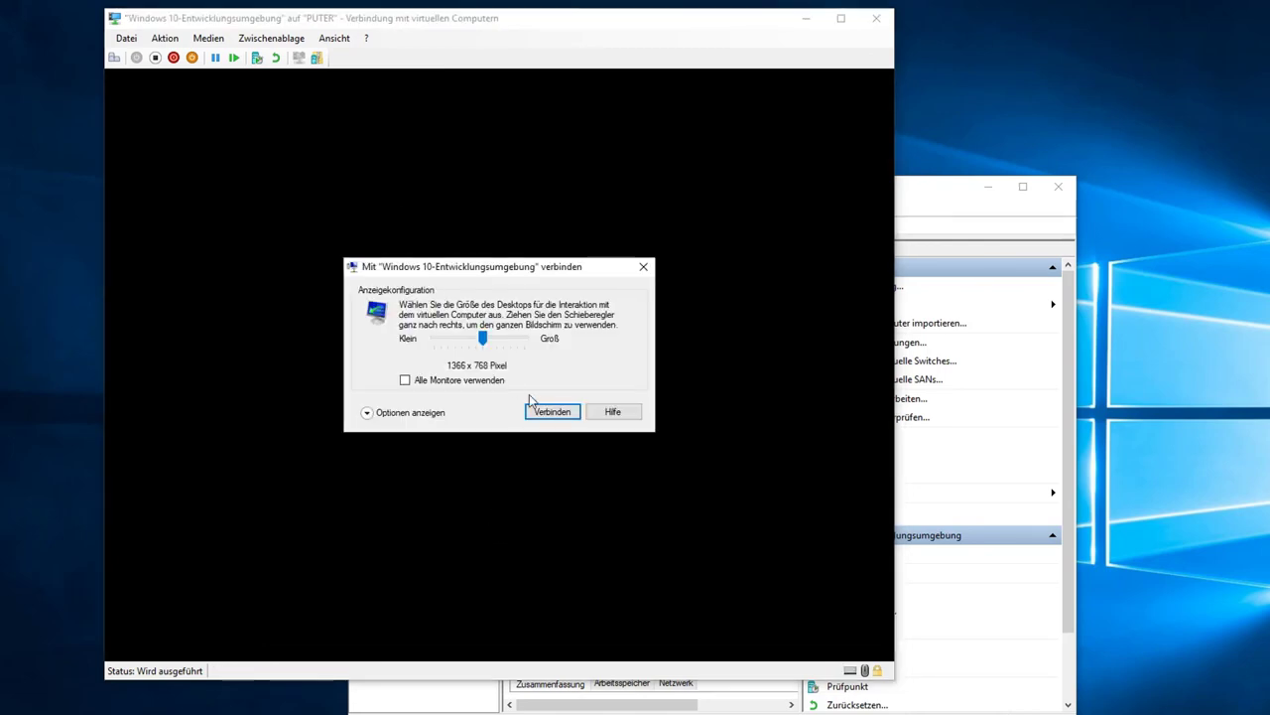
left_click(536, 411)
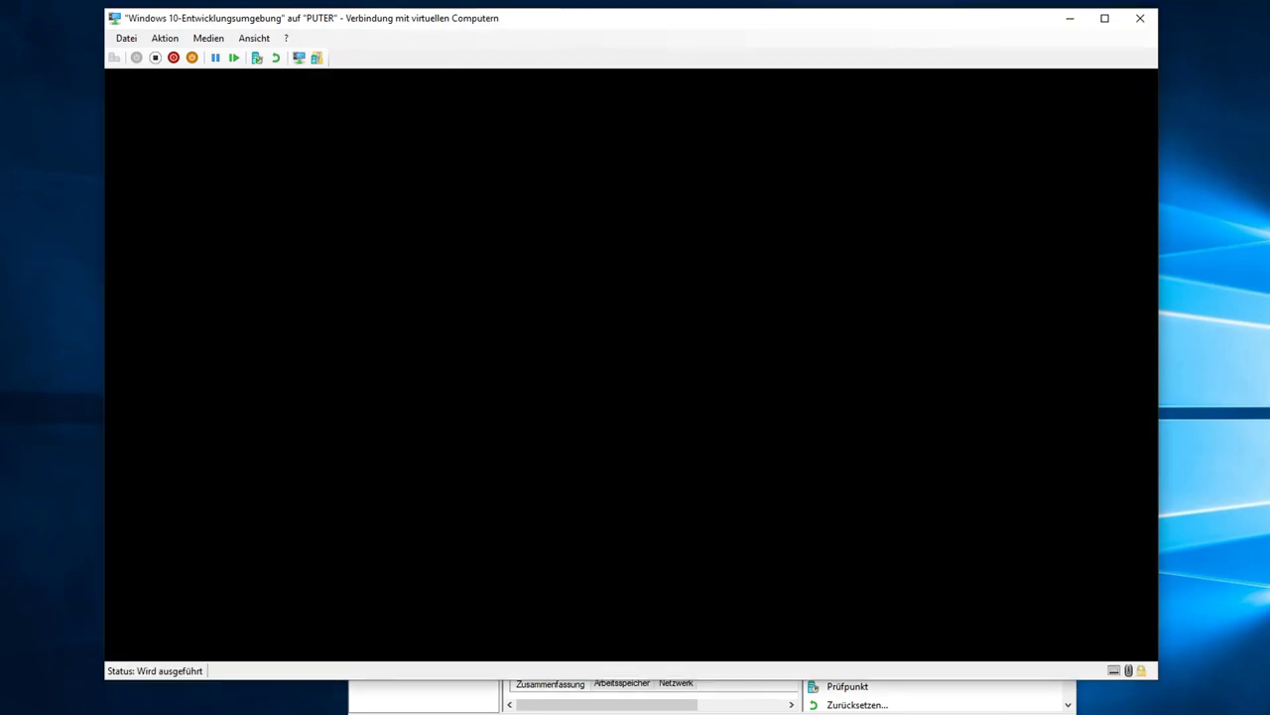
Maximise the virtual computer's window, sign in with the account password, and refit its desktop to the full screen
left_click(1104, 18)
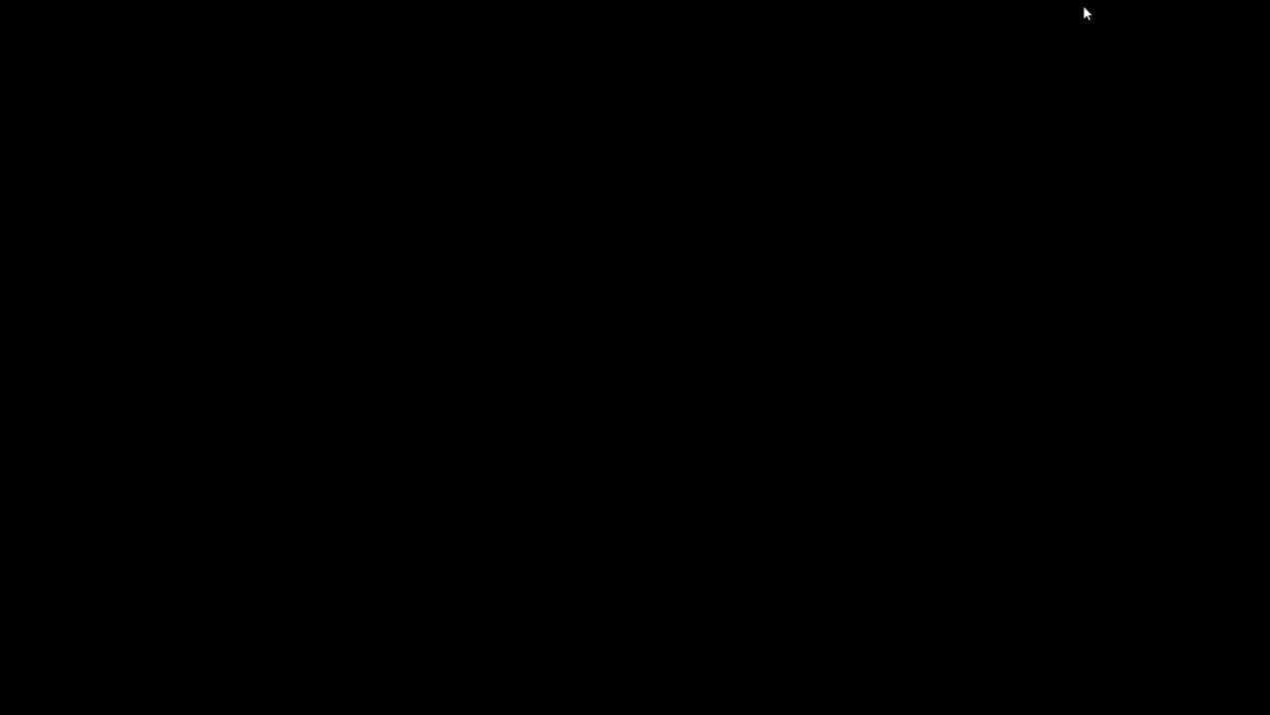
type("****")
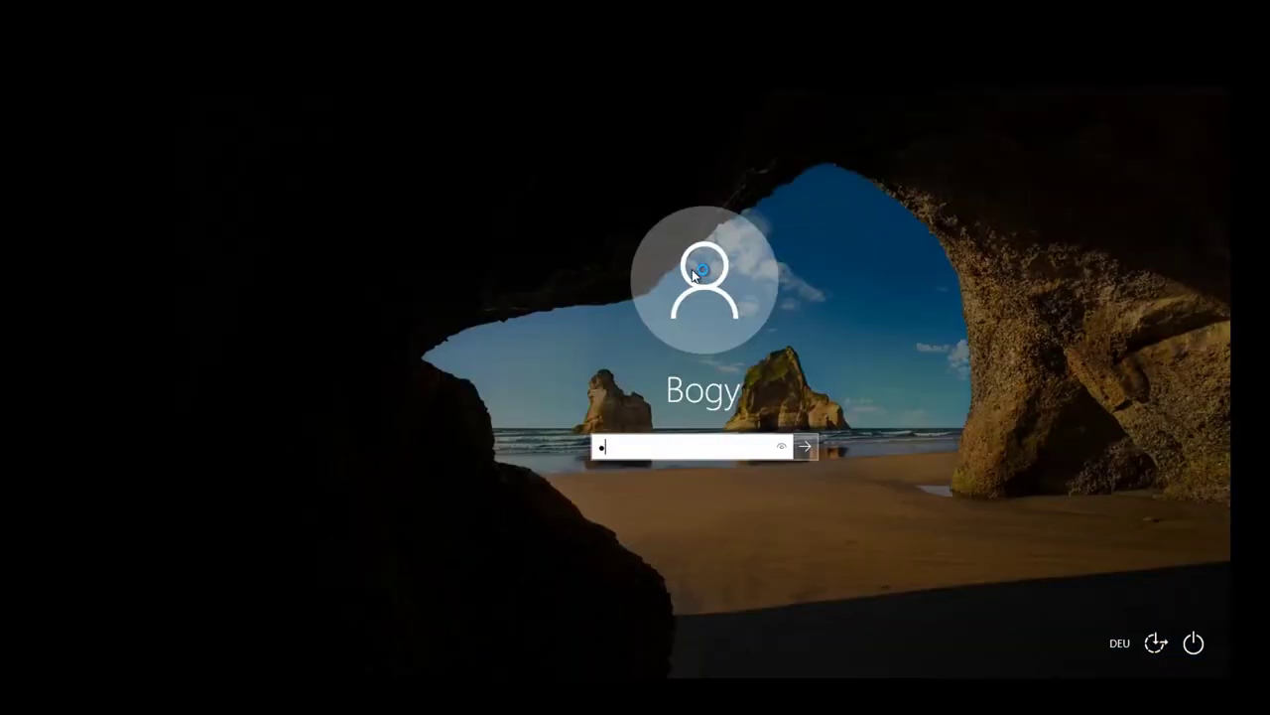
key("Return")
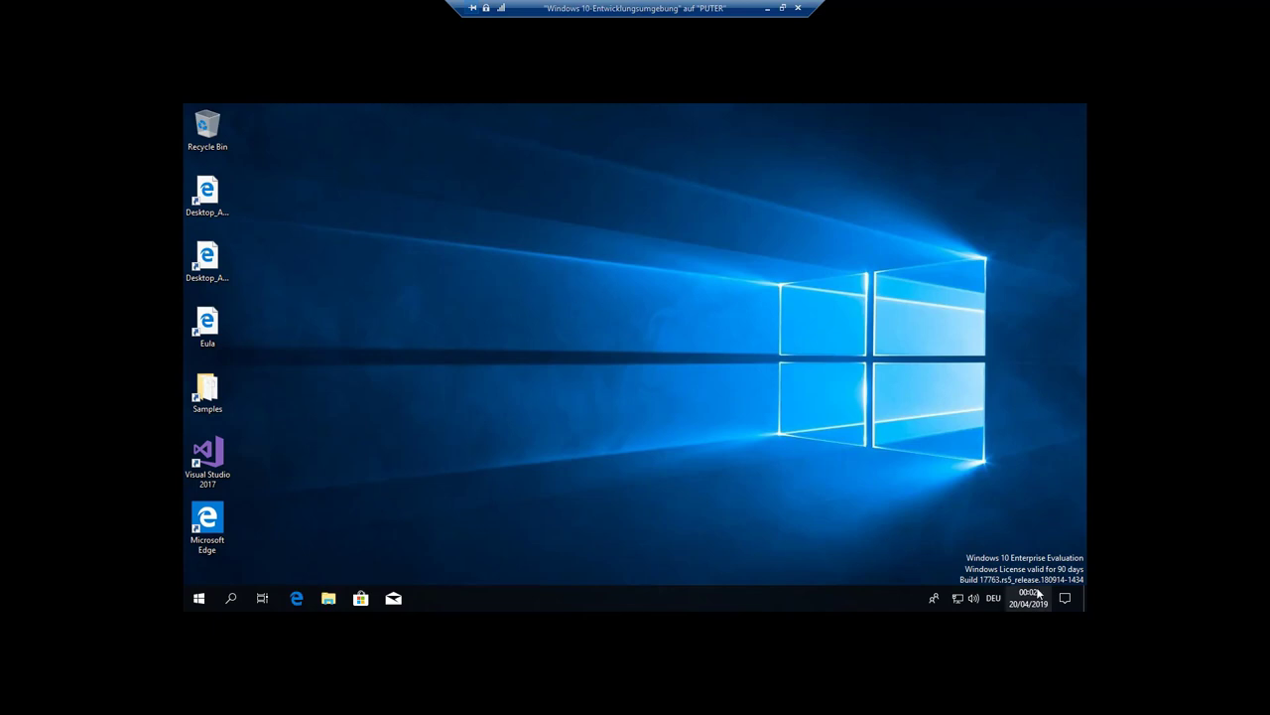
left_click(782, 9)
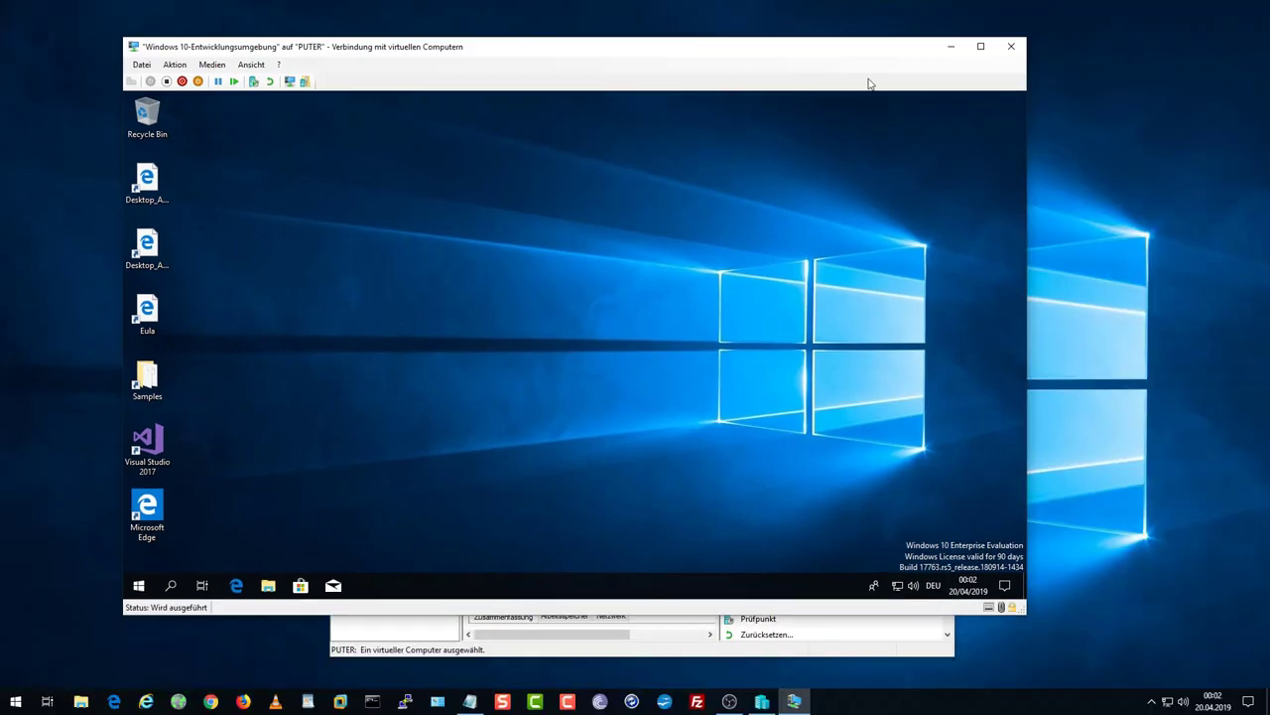
left_click(980, 45)
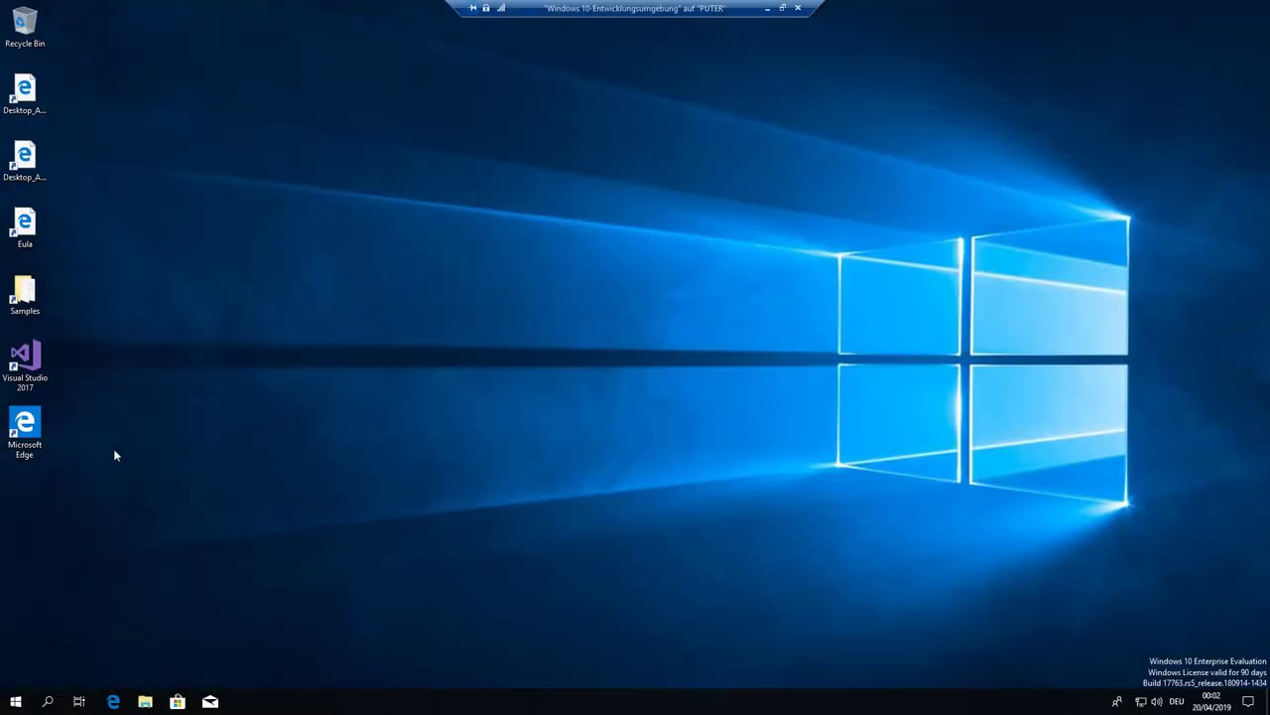
Look through the list of apps installed in the Windows 10 development environment virtual computer
left_click(16, 702)
scroll(117, 469, "down", 10)
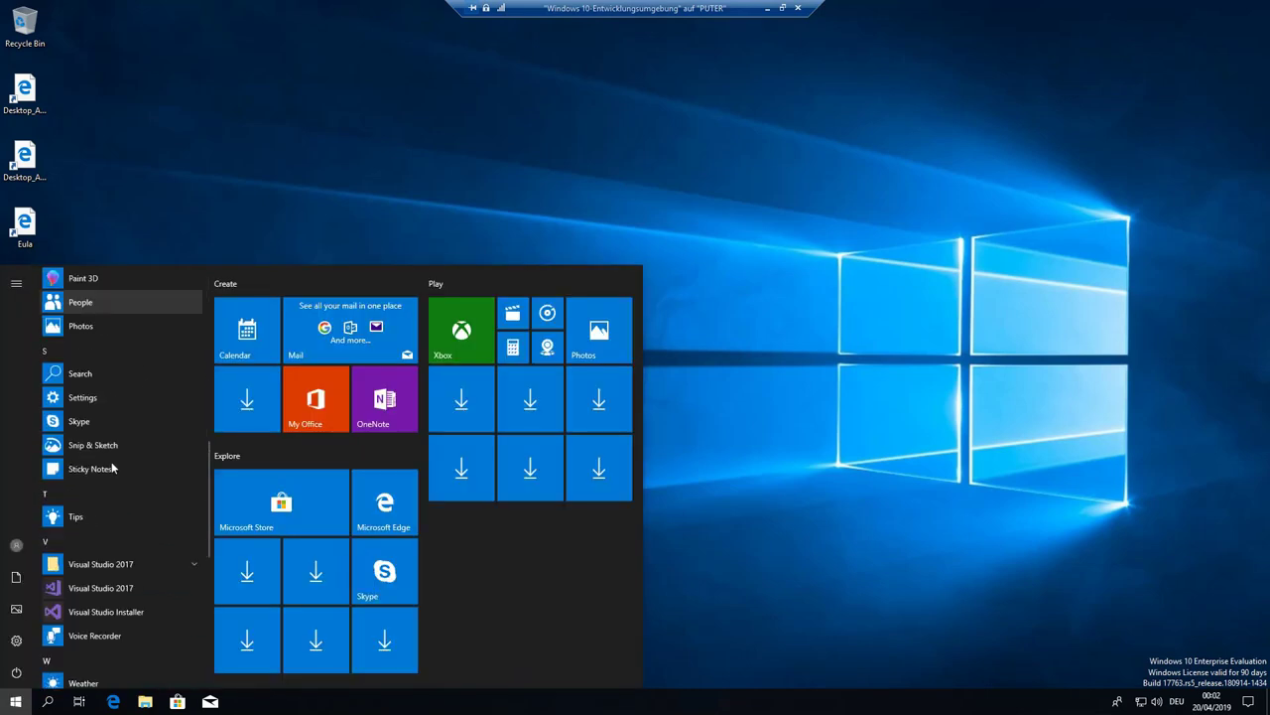
scroll(114, 468, "up", 10)
left_click(250, 157)
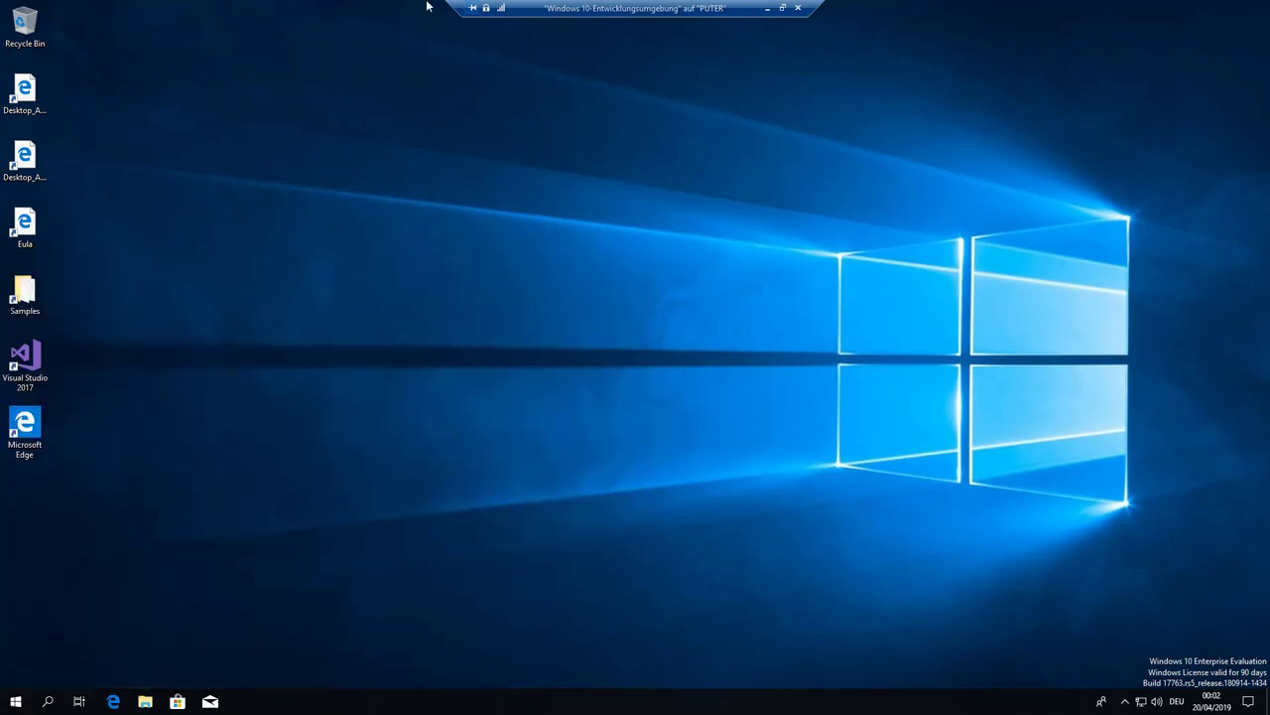
left_click(16, 701)
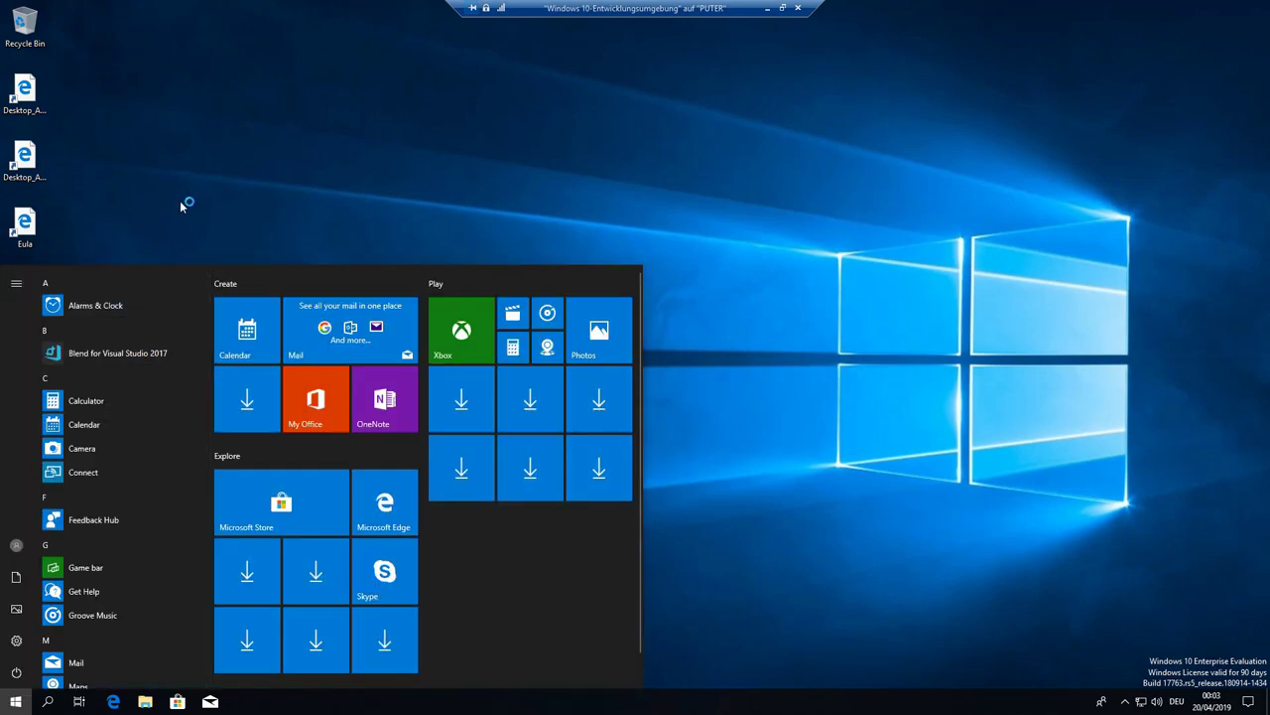
scroll(130, 441, "down", 3)
scroll(130, 440, "down", 3)
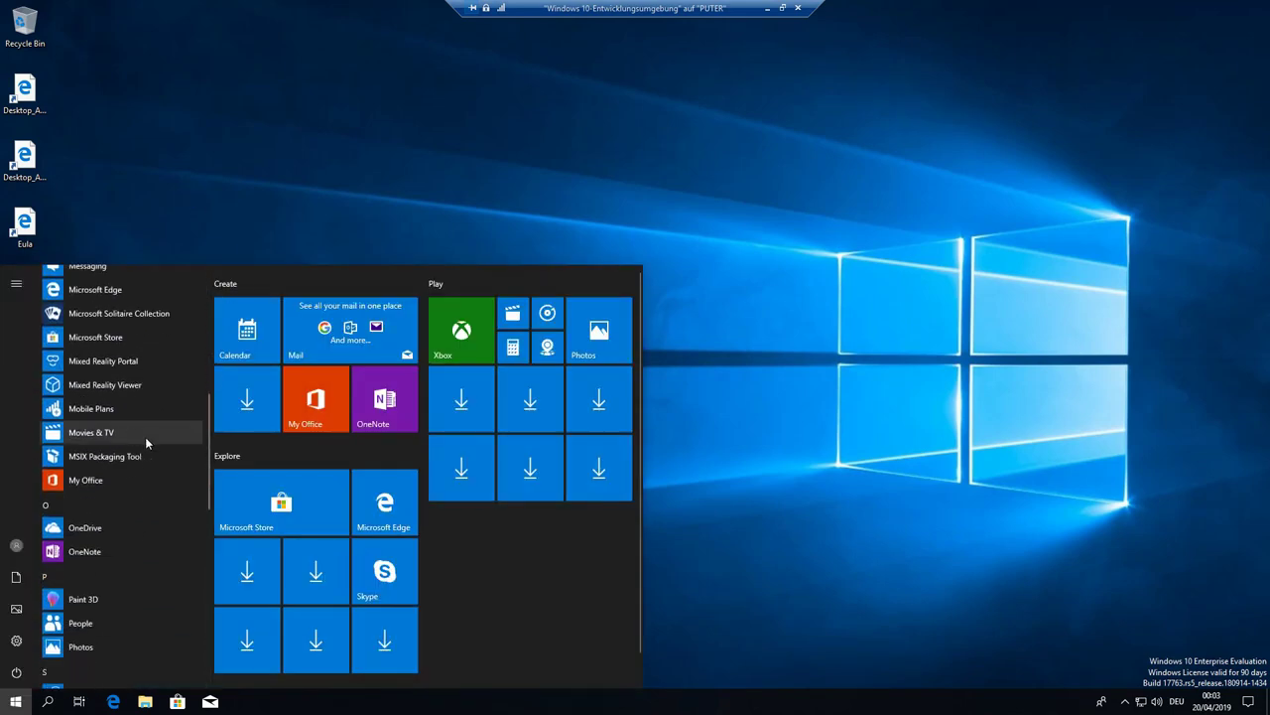
scroll(140, 455, "up", 2)
left_click(60, 576)
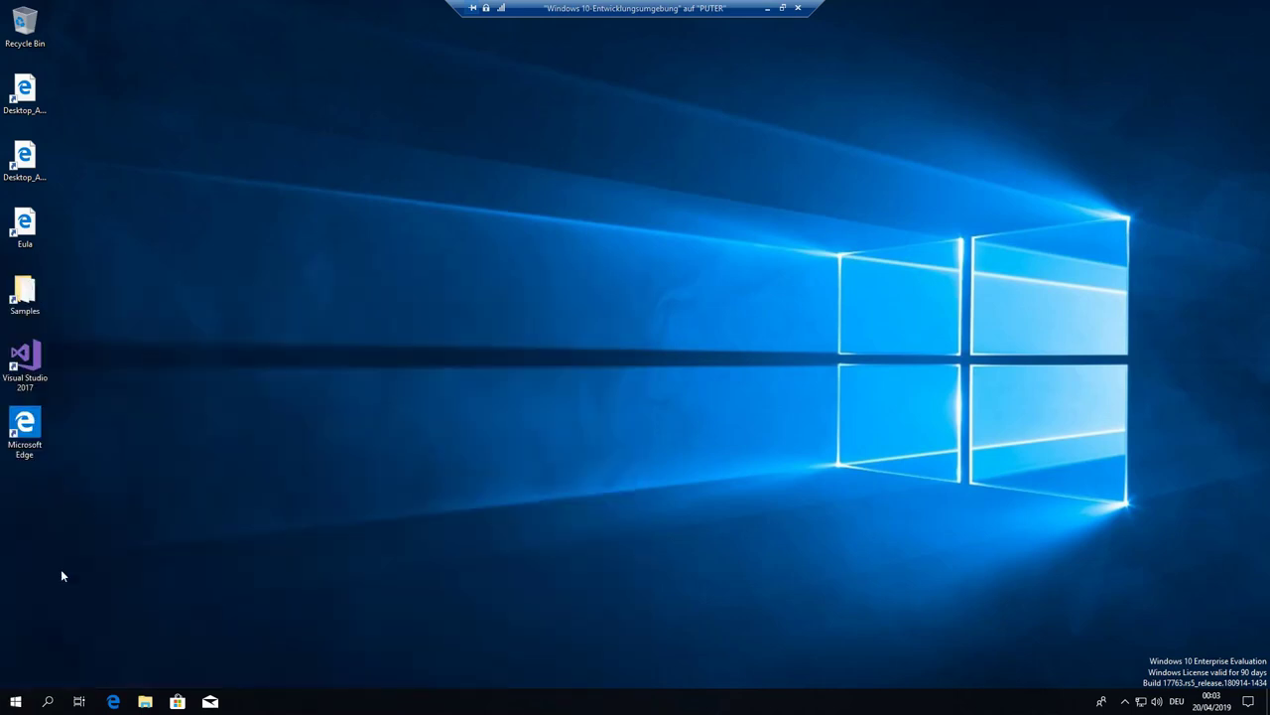
Shut down the virtual computer, end its connection session, and move Hyper-V-Manager to free up desktop space
left_click(16, 702)
left_click(26, 665)
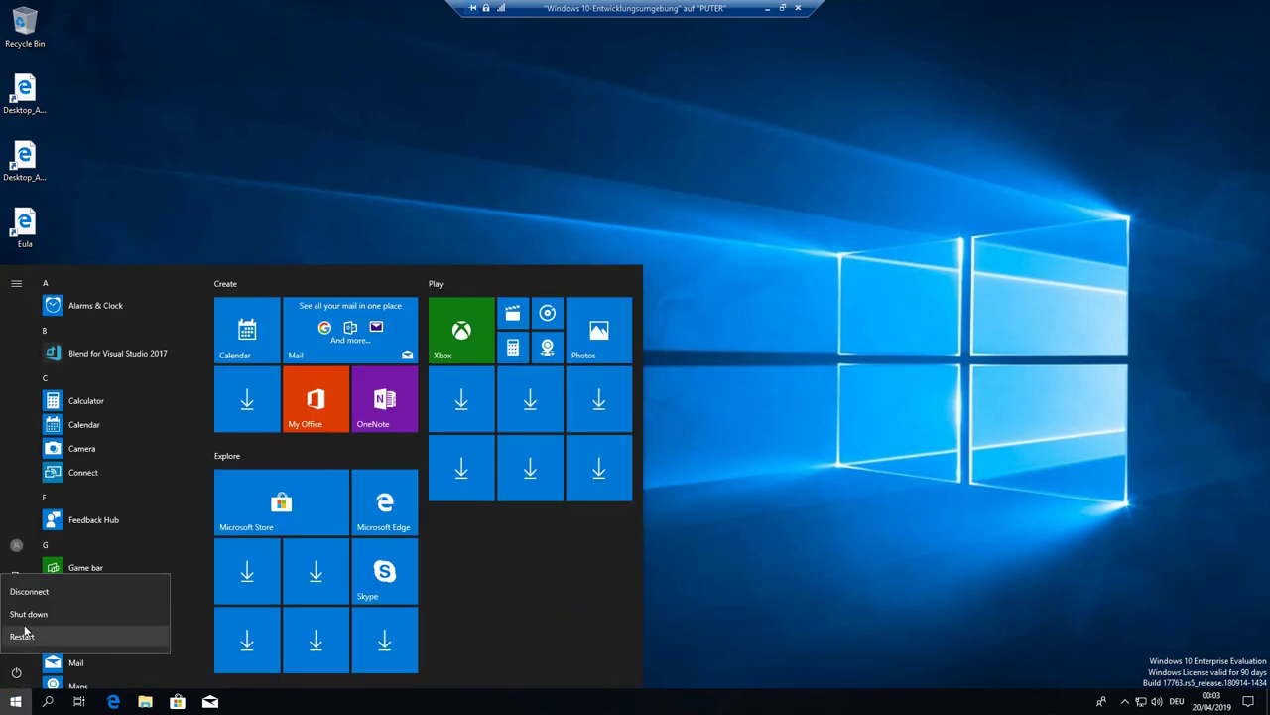
left_click(28, 613)
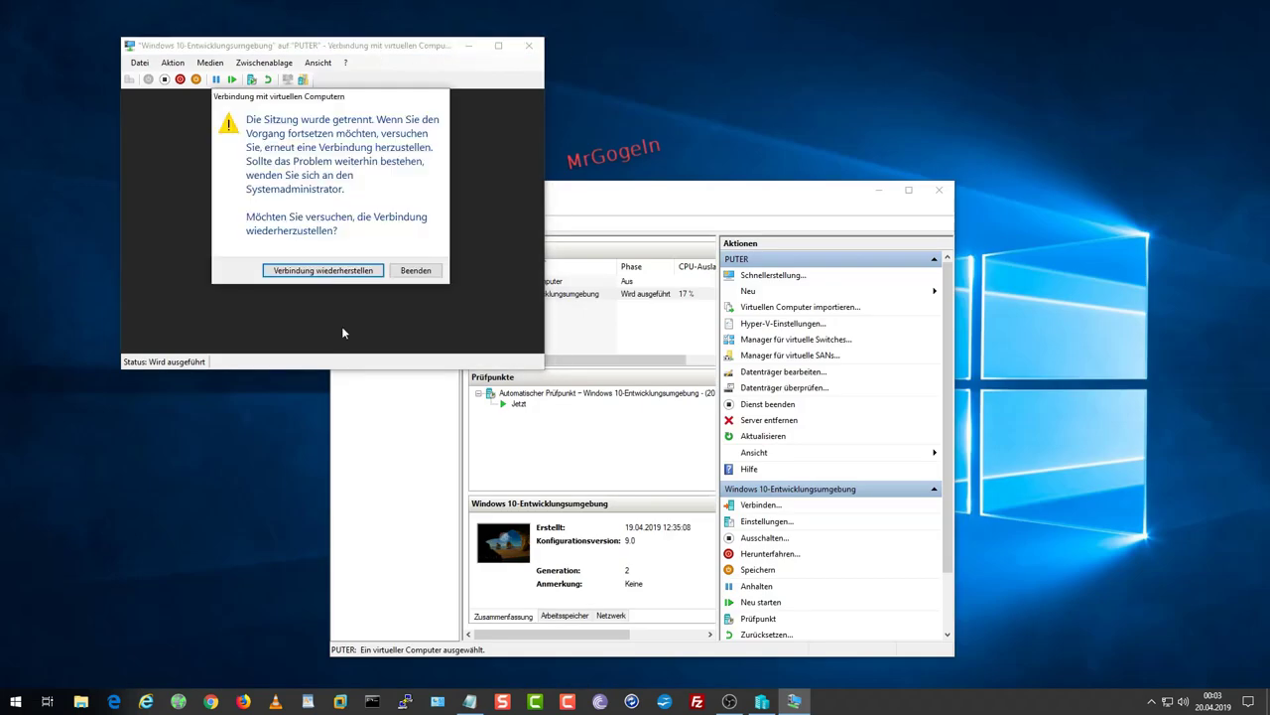
left_click(417, 272)
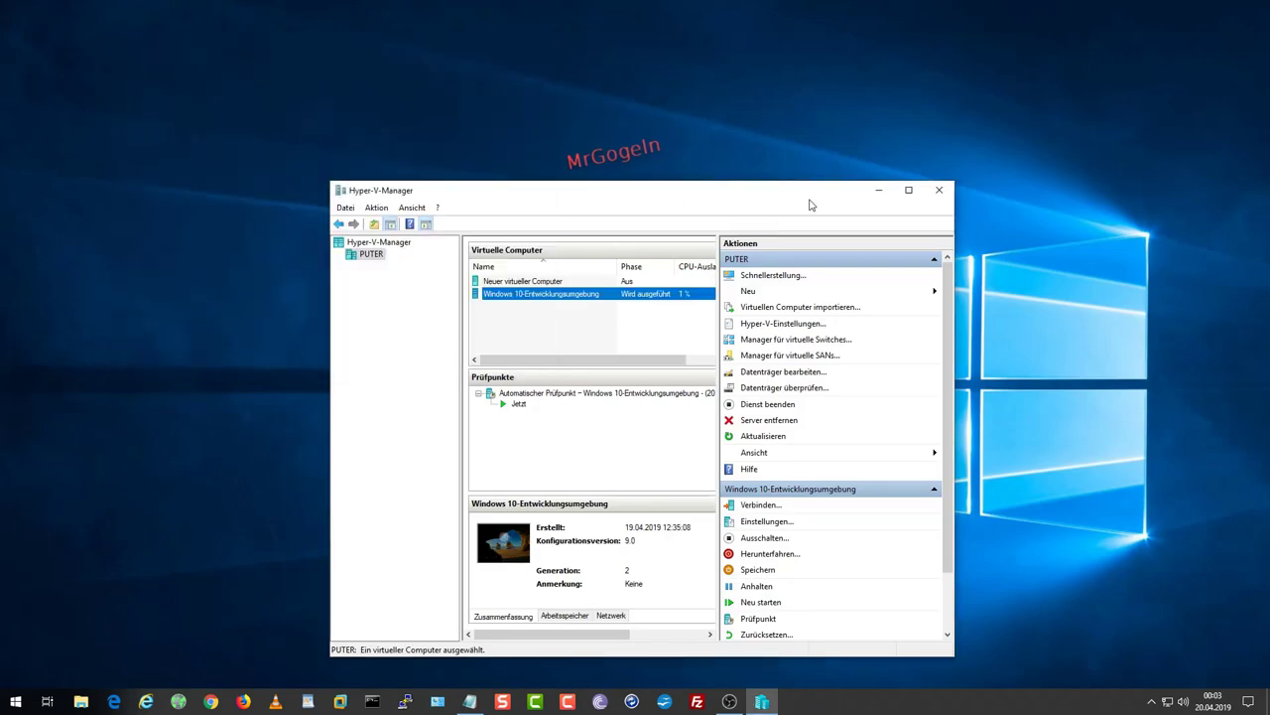
left_click_drag(810, 205, 1072, 103)
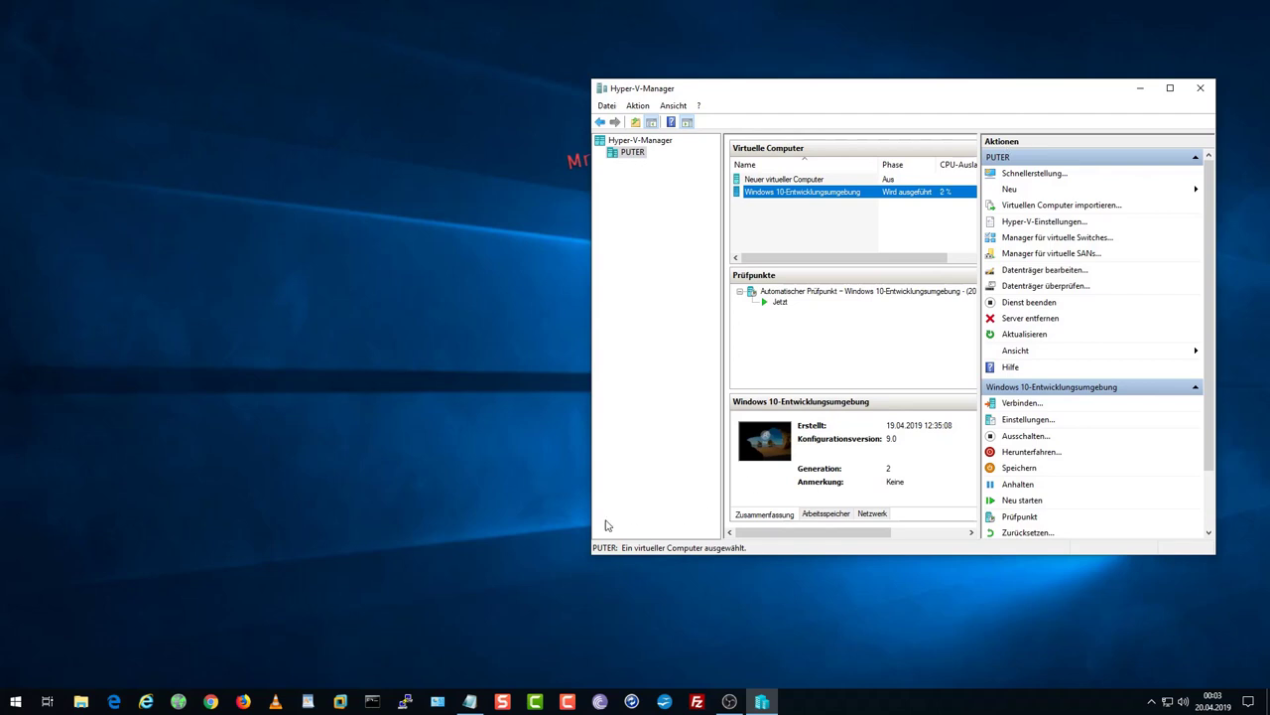
Switch to VMware Workstation, check its product version and licence information, and close the information window
left_click(339, 702)
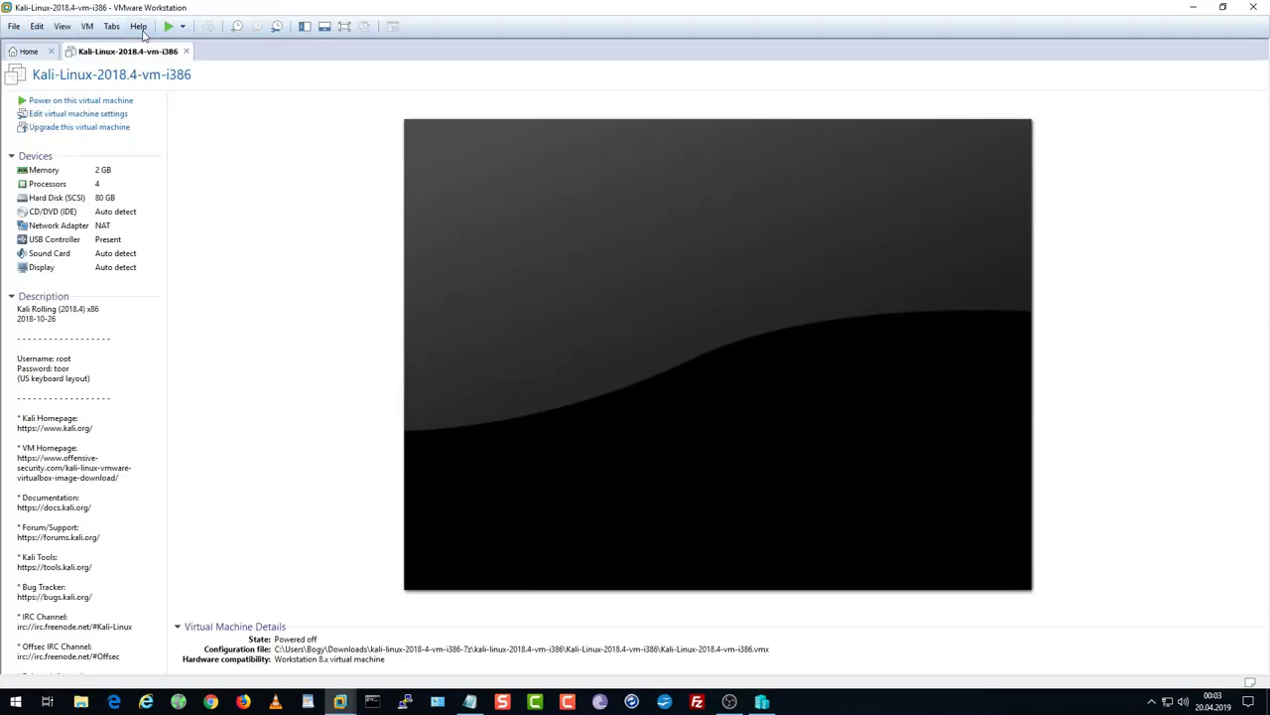
left_click(138, 25)
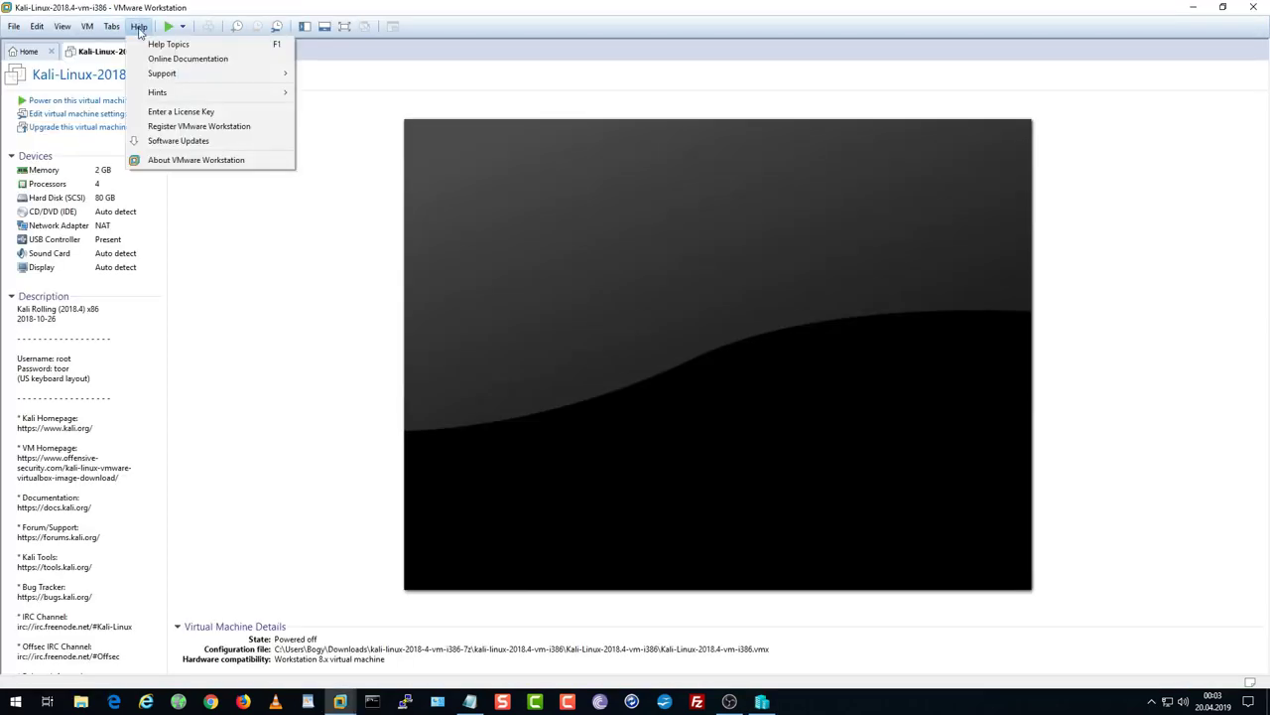
left_click(194, 164)
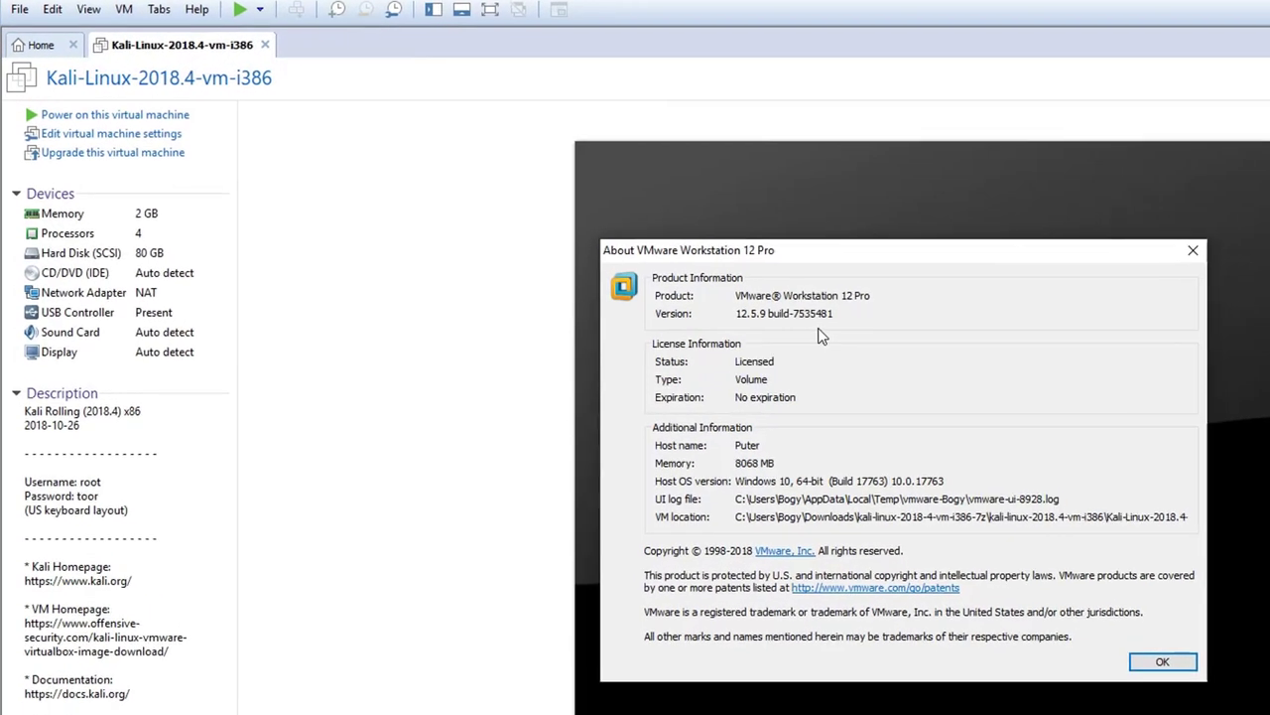
left_click_drag(735, 313, 946, 352)
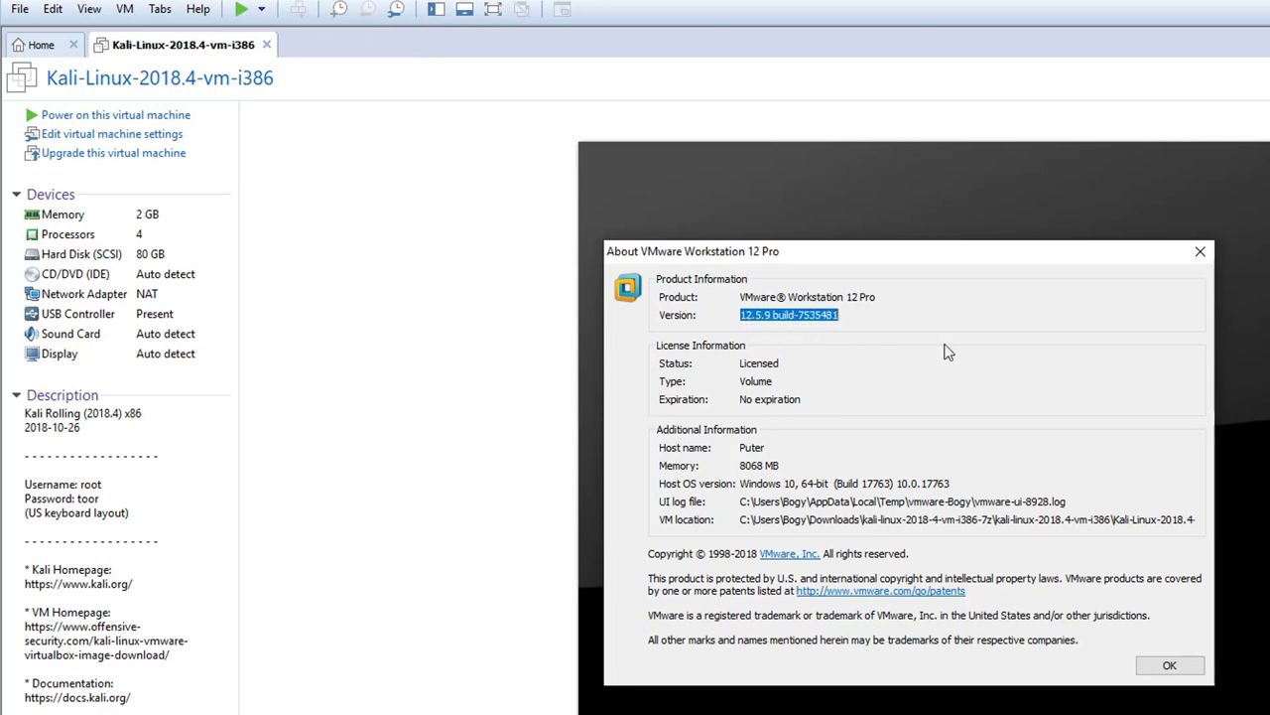
left_click(780, 362)
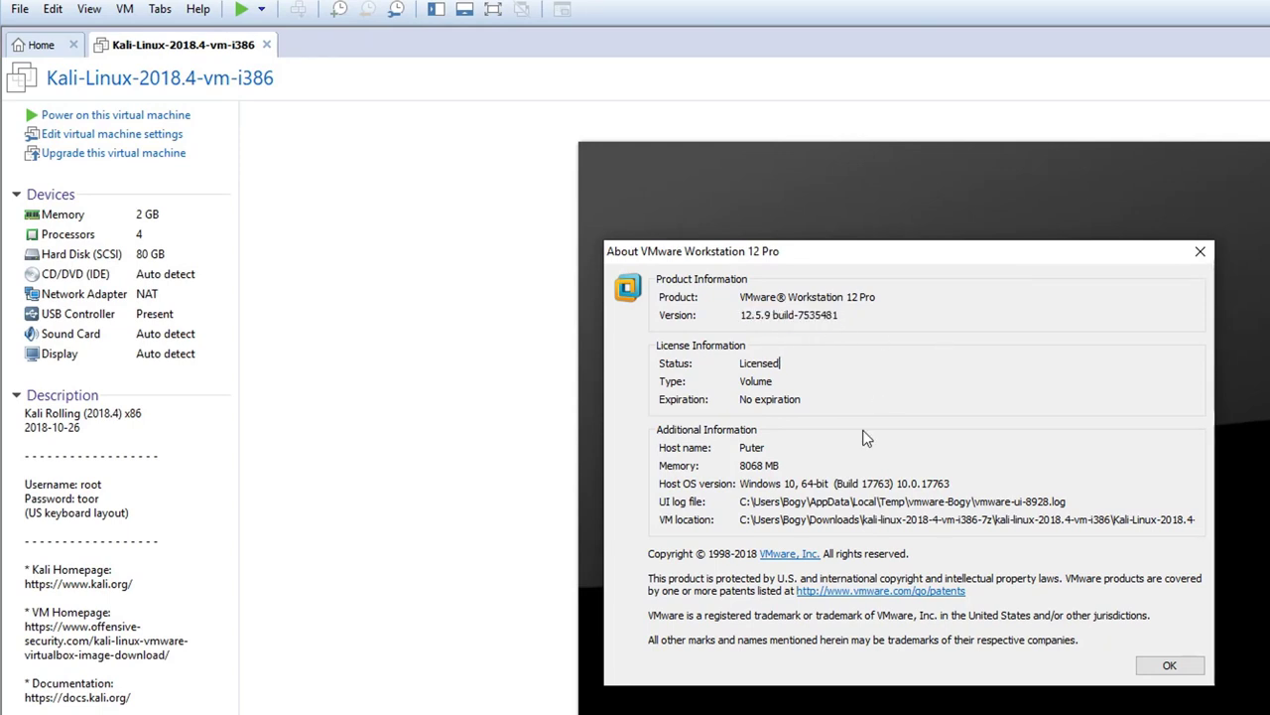
left_click(1200, 255)
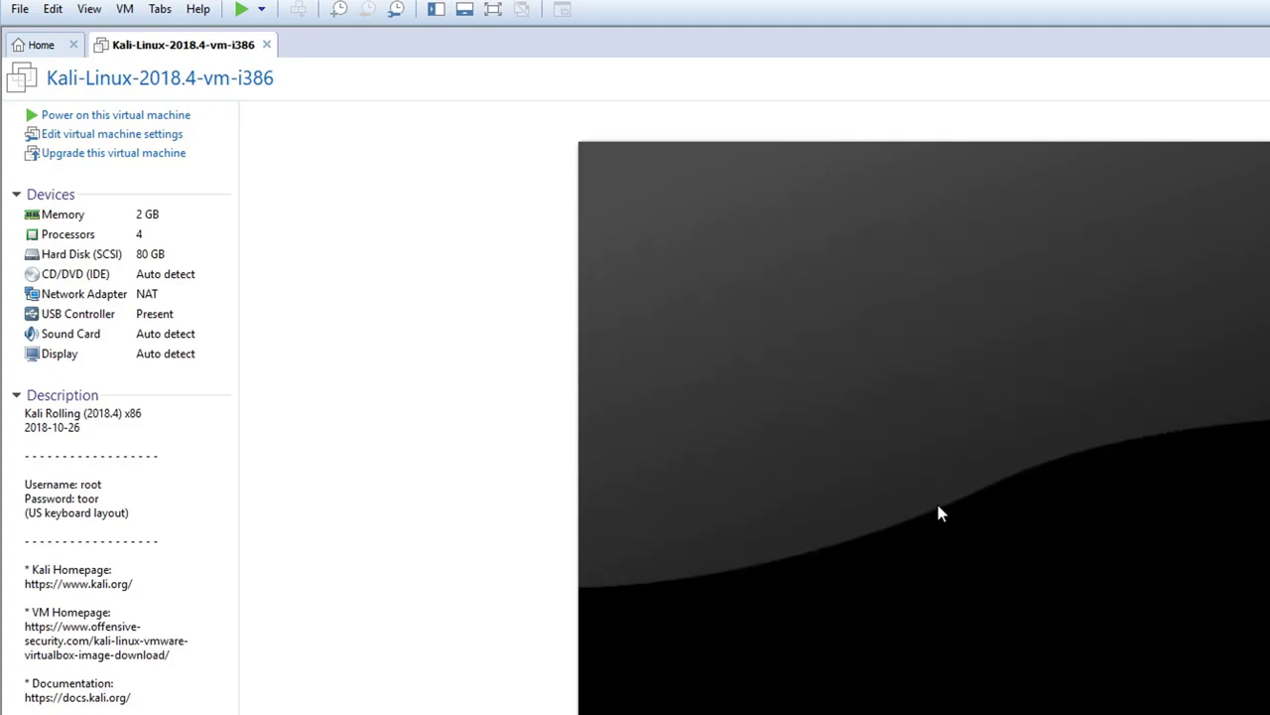
Try to power on the Kali-Linux-2018.4-vm-i386 virtual machine, read the message text, and dismiss it
left_click(242, 10)
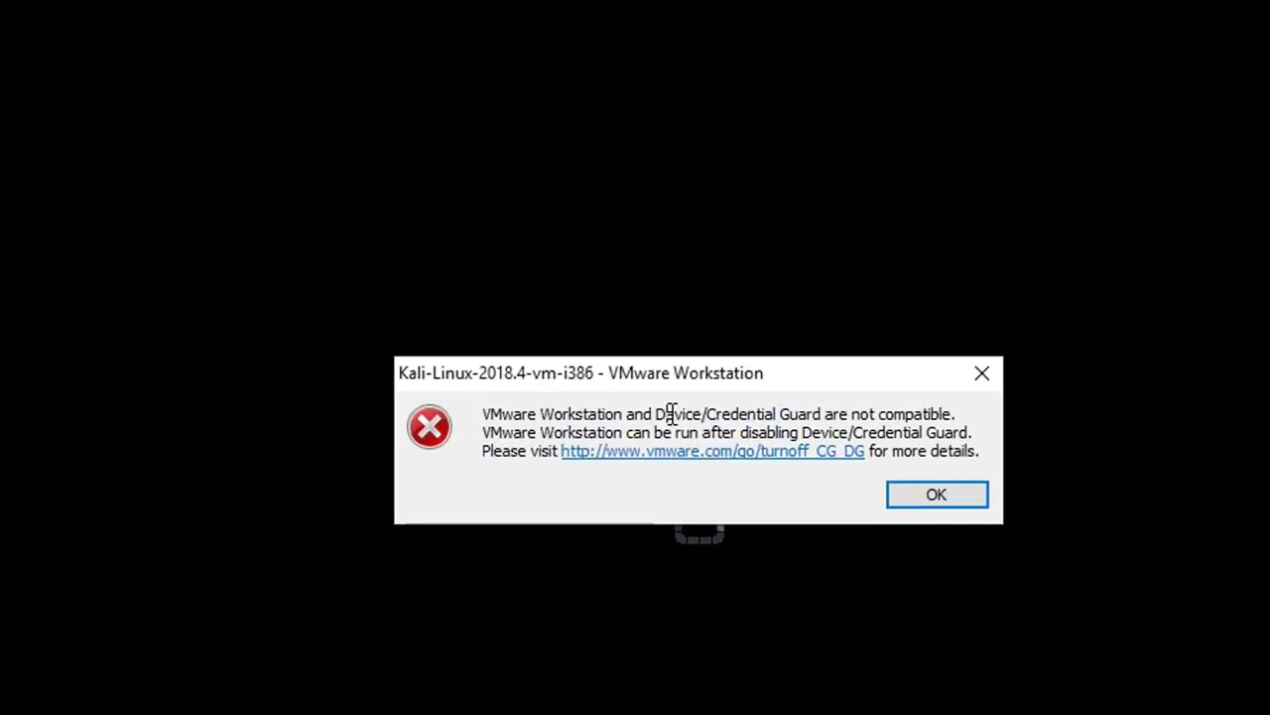
double_click(671, 415)
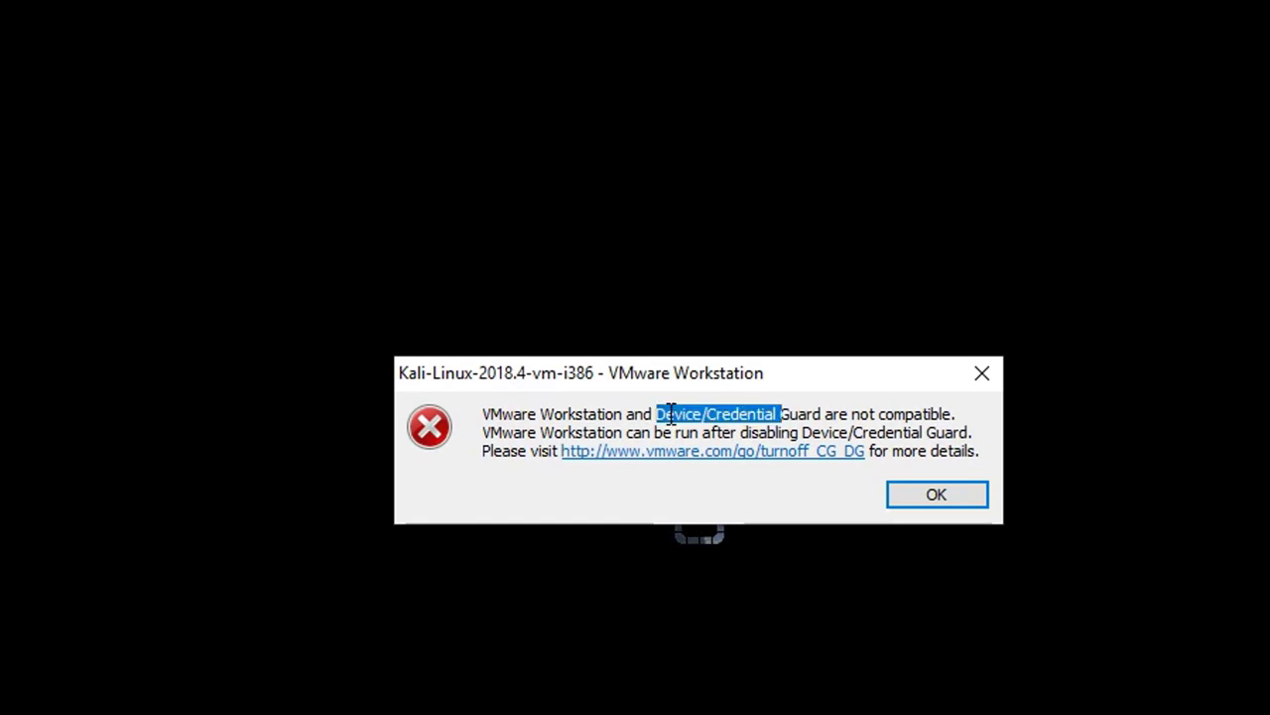
left_click(671, 415)
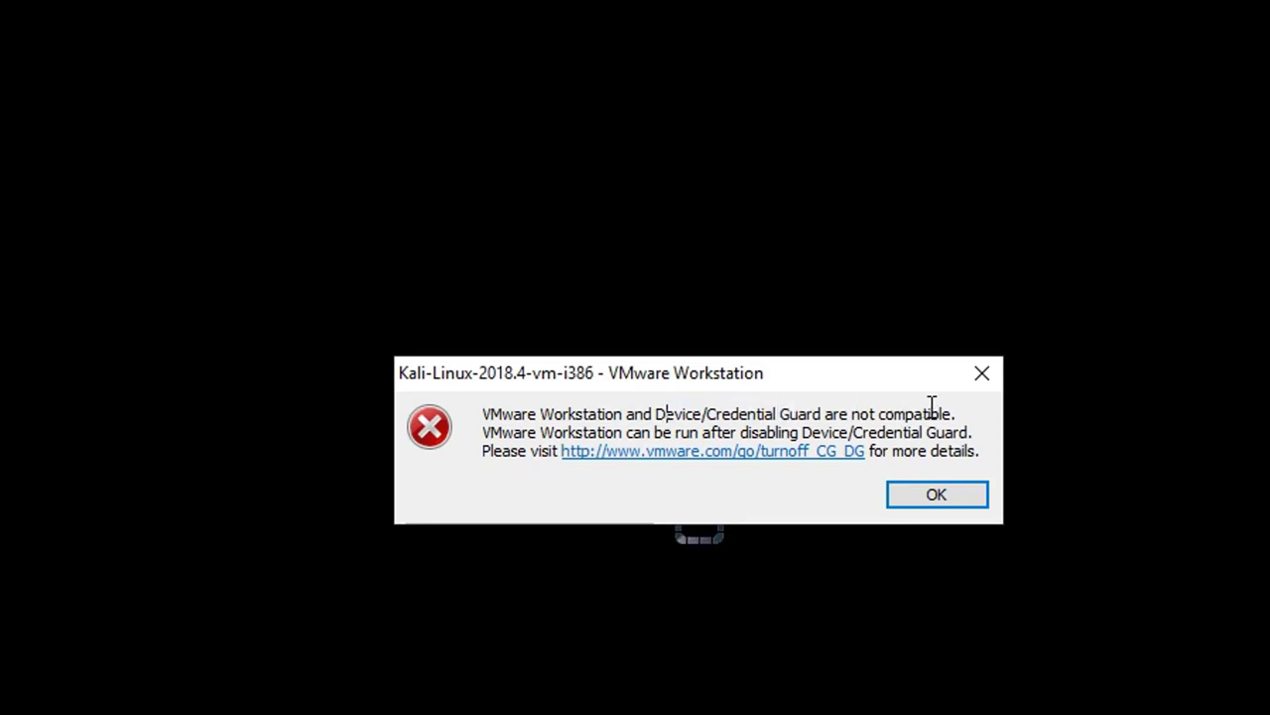
left_click_drag(722, 433, 951, 449)
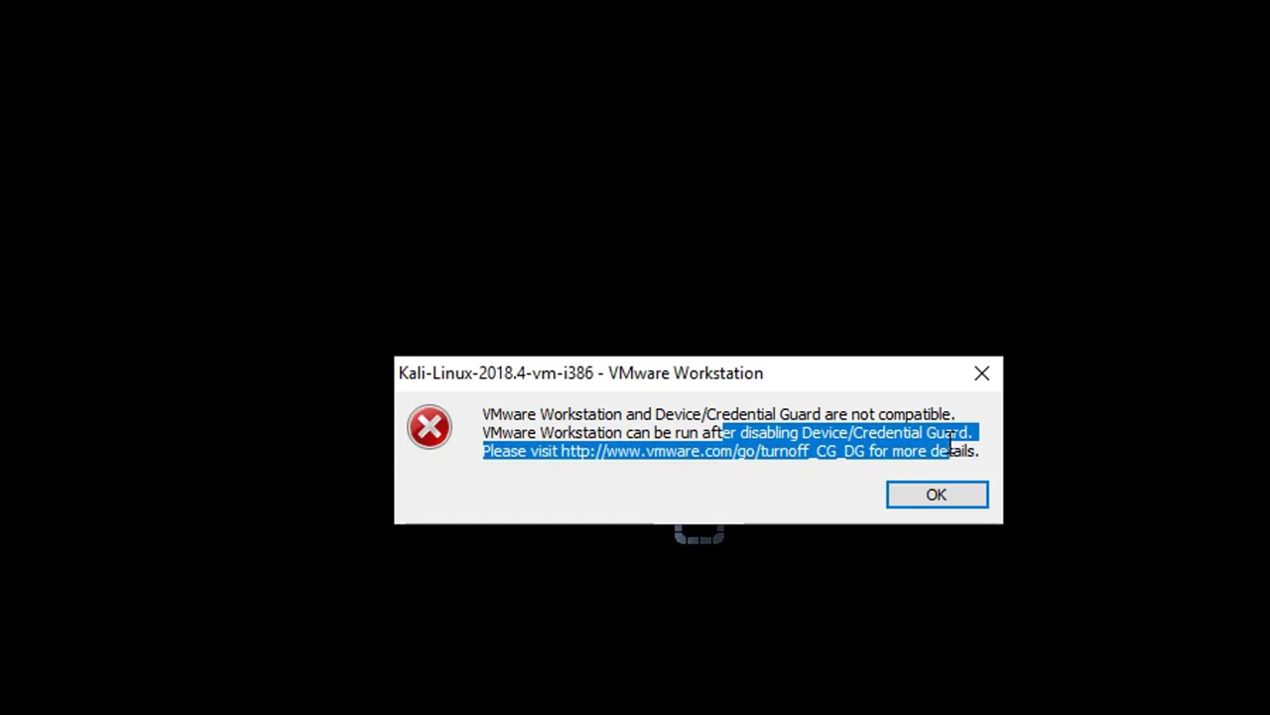
left_click_drag(628, 433, 754, 437)
left_click(923, 496)
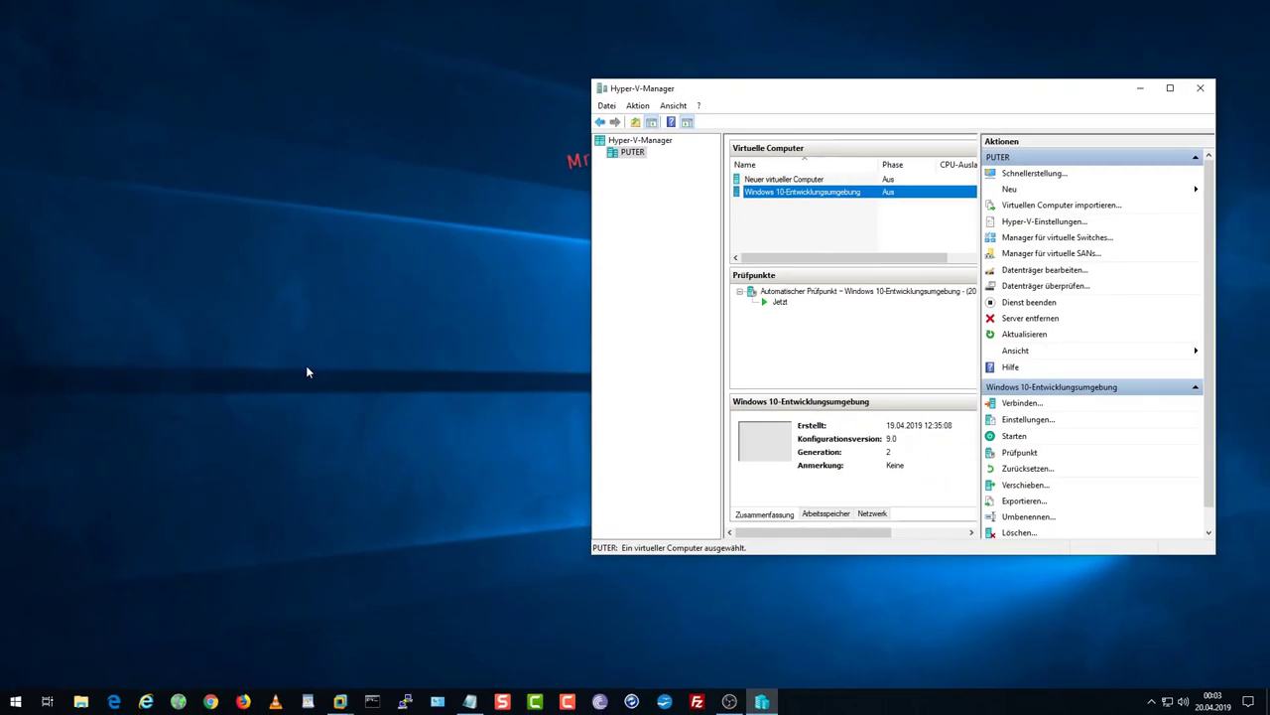
Switch to the local group policy editor and widen its policy tree so the full folder names are readable
left_click(331, 346)
key("super")
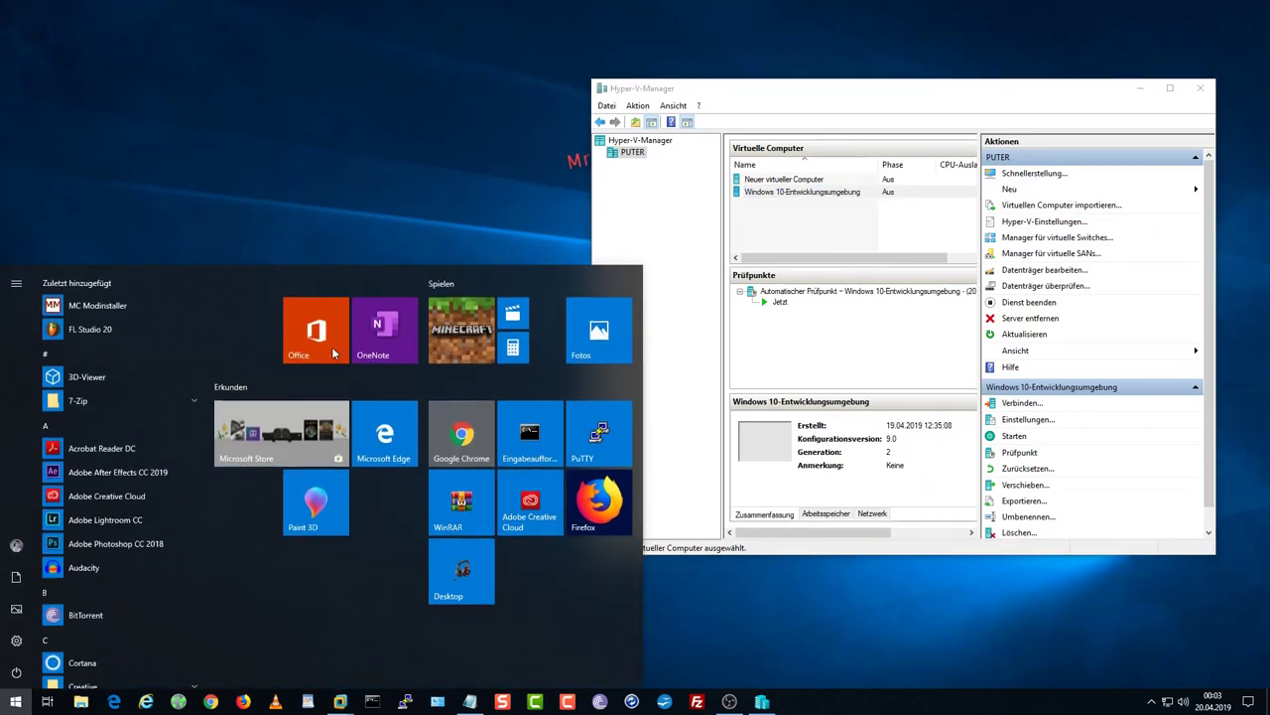
type("gp")
left_click(159, 340)
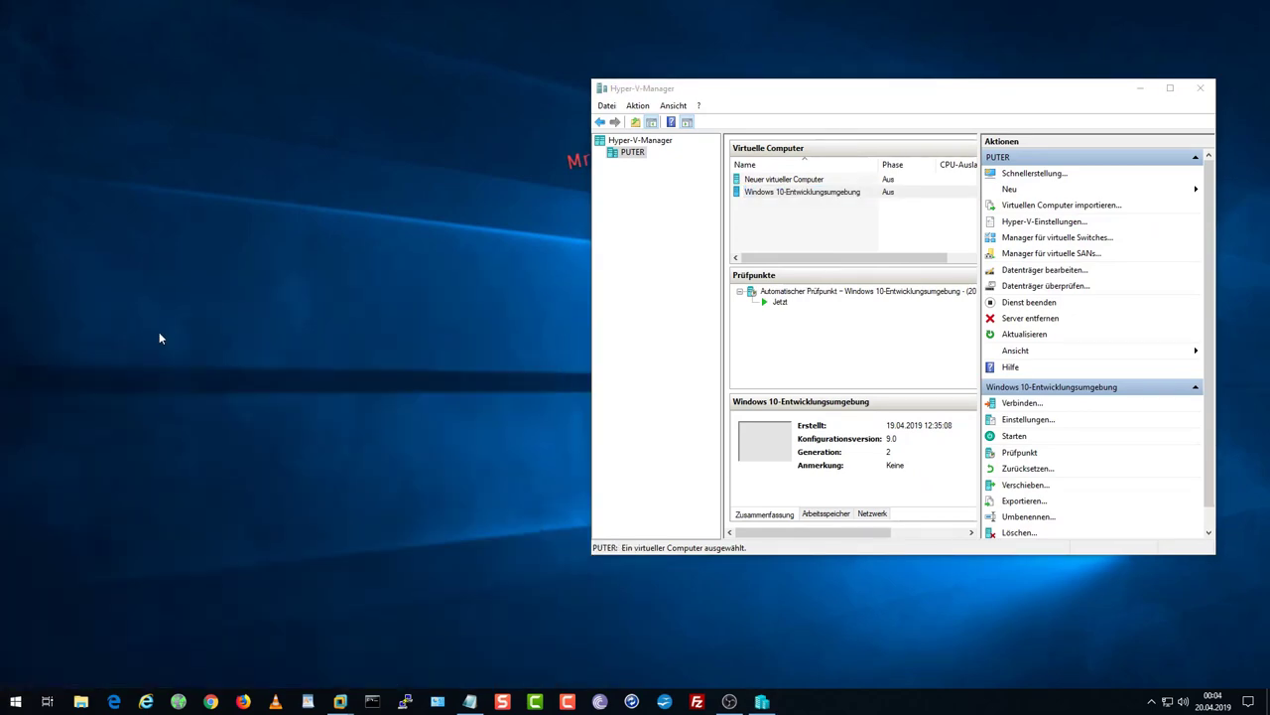
left_click(559, 112)
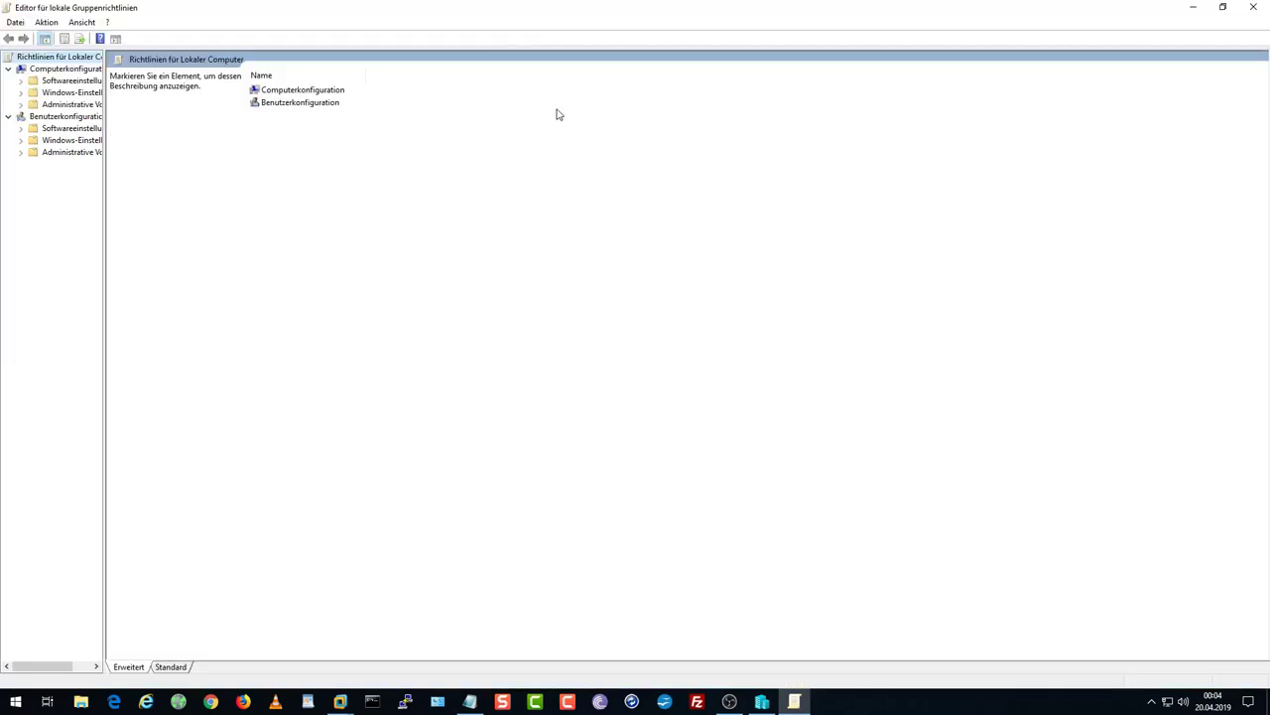
left_click_drag(109, 156, 432, 184)
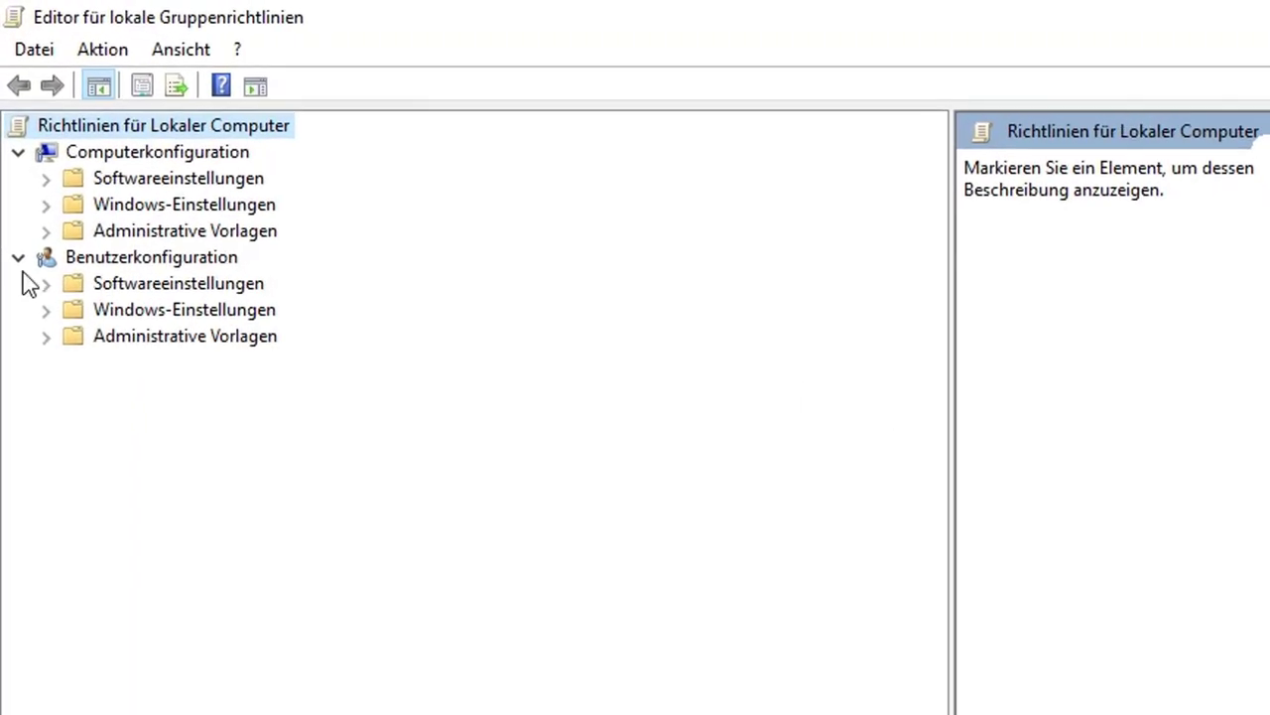
Show the Device Guard policies under System in the Administrative Vorlagen of Computerkonfiguration
left_click(129, 228)
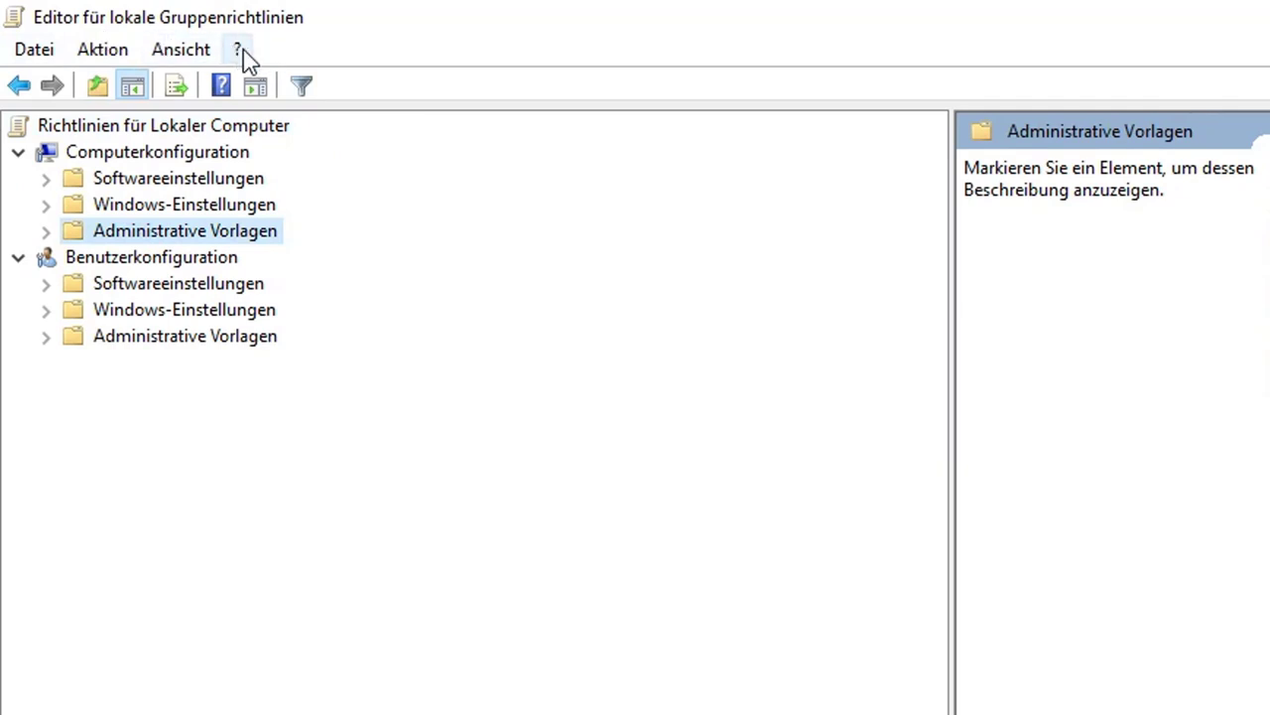
left_click(44, 233)
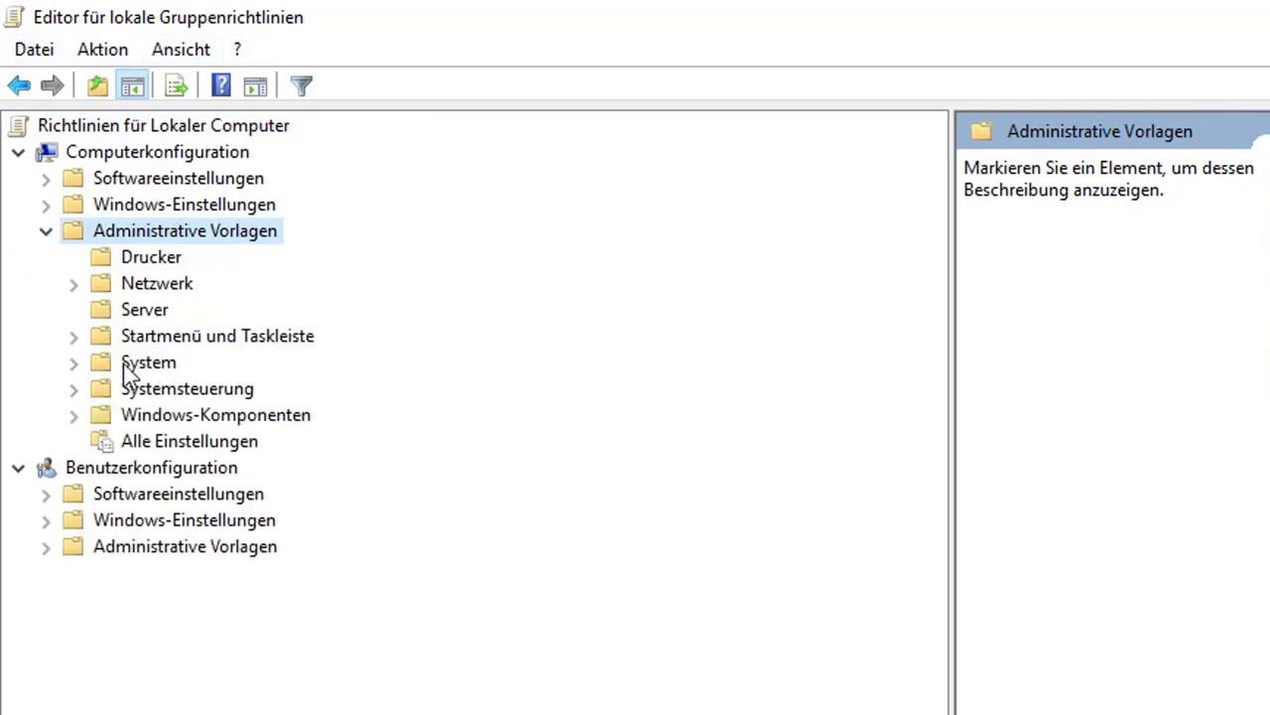
left_click(74, 363)
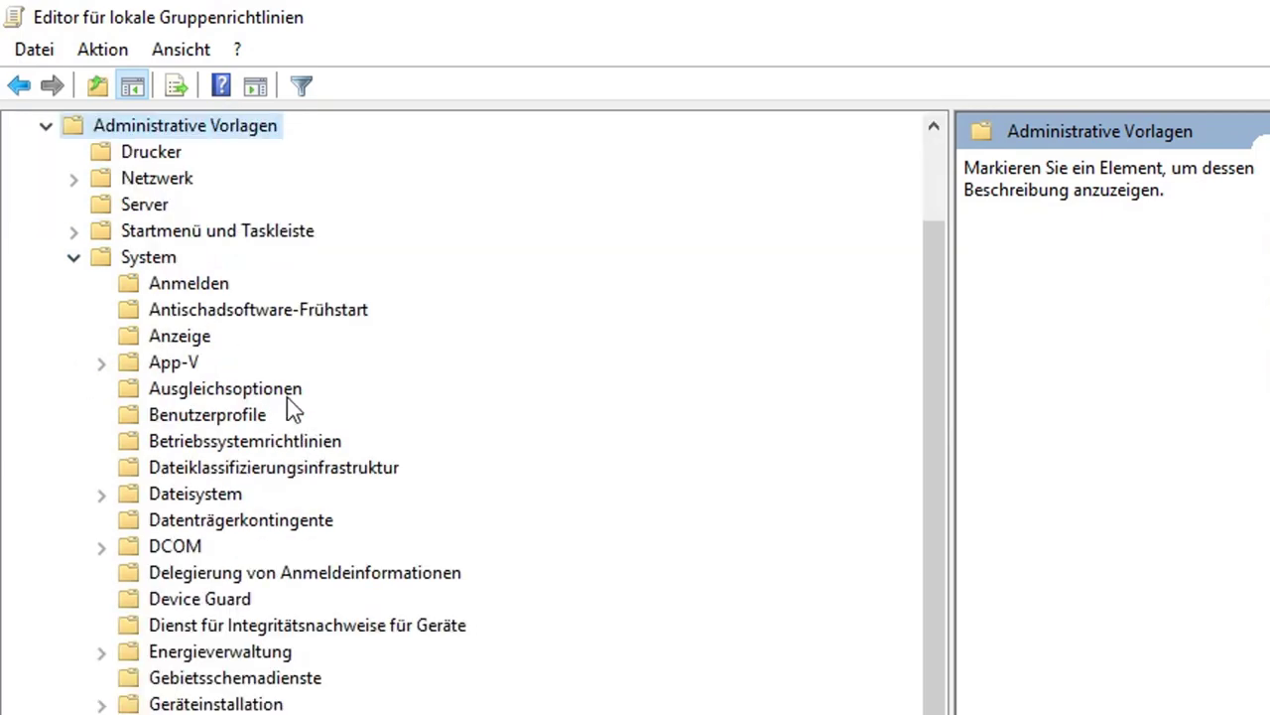
left_click(219, 496)
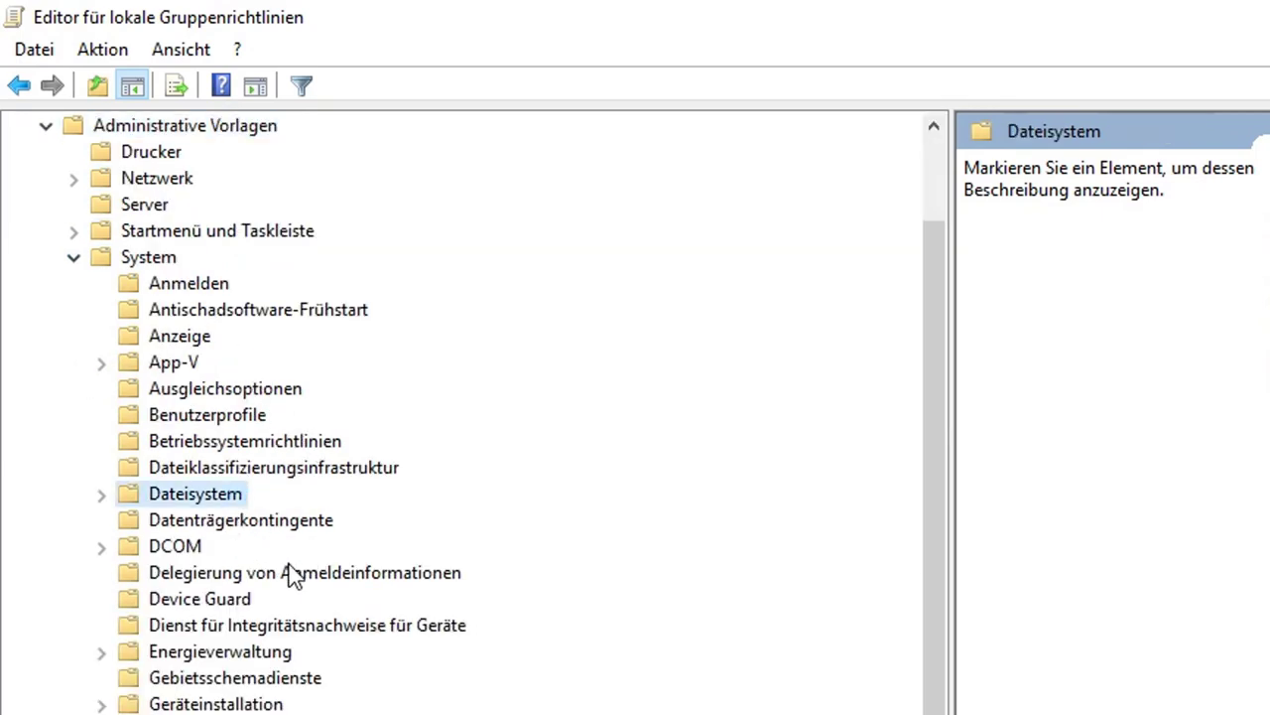
left_click(213, 601)
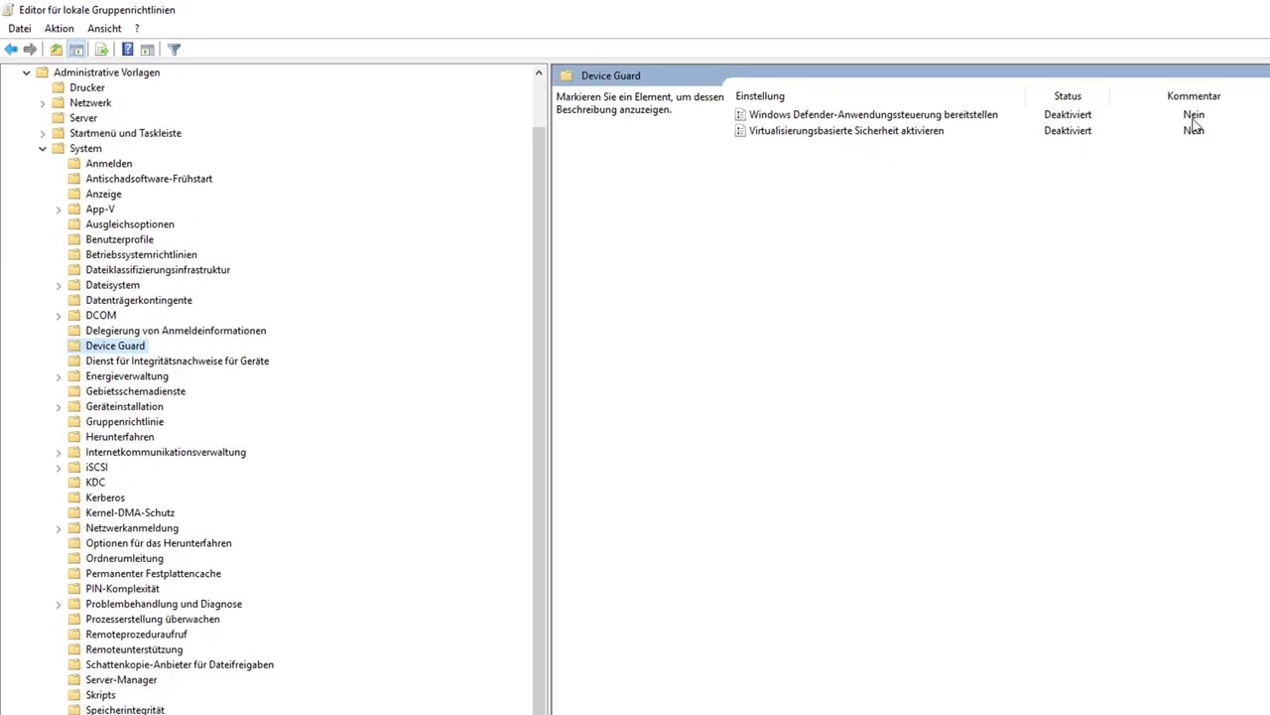
Open the Device Guard policy Virtualisierungsbasierte Sicherheit aktivieren for editing
left_click(958, 189)
left_click(945, 169)
left_click(688, 198)
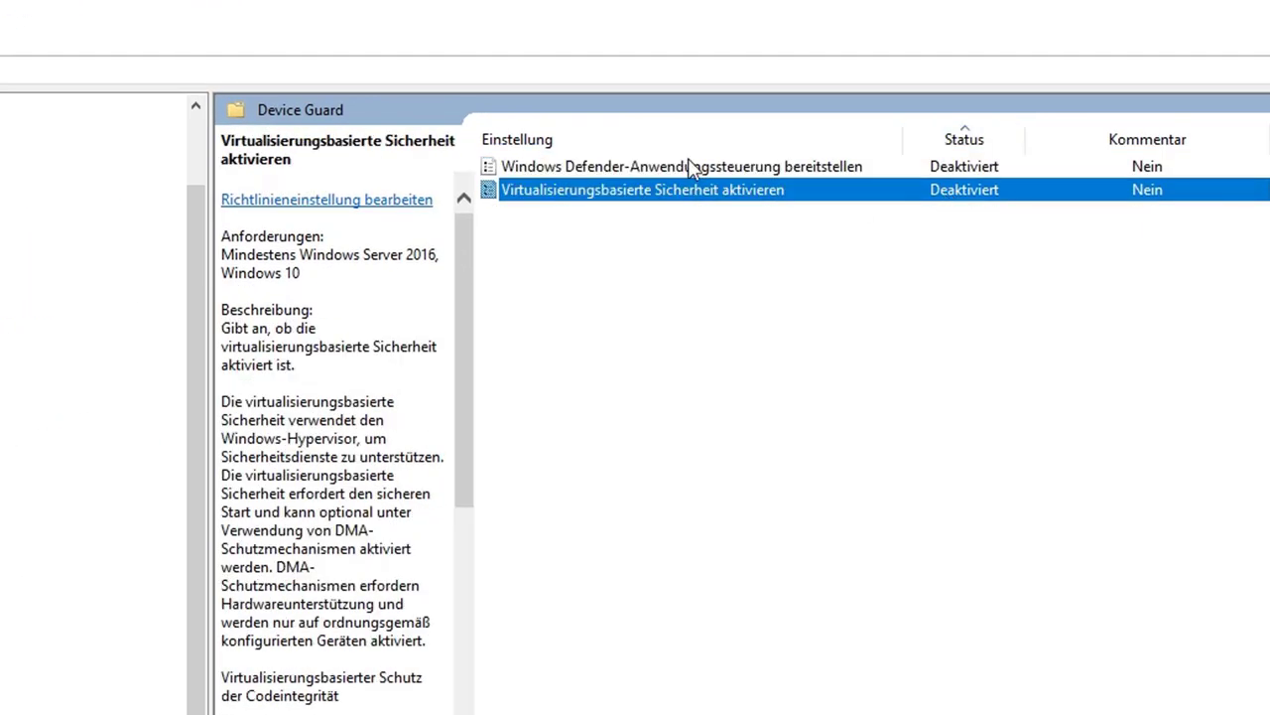
double_click(718, 191)
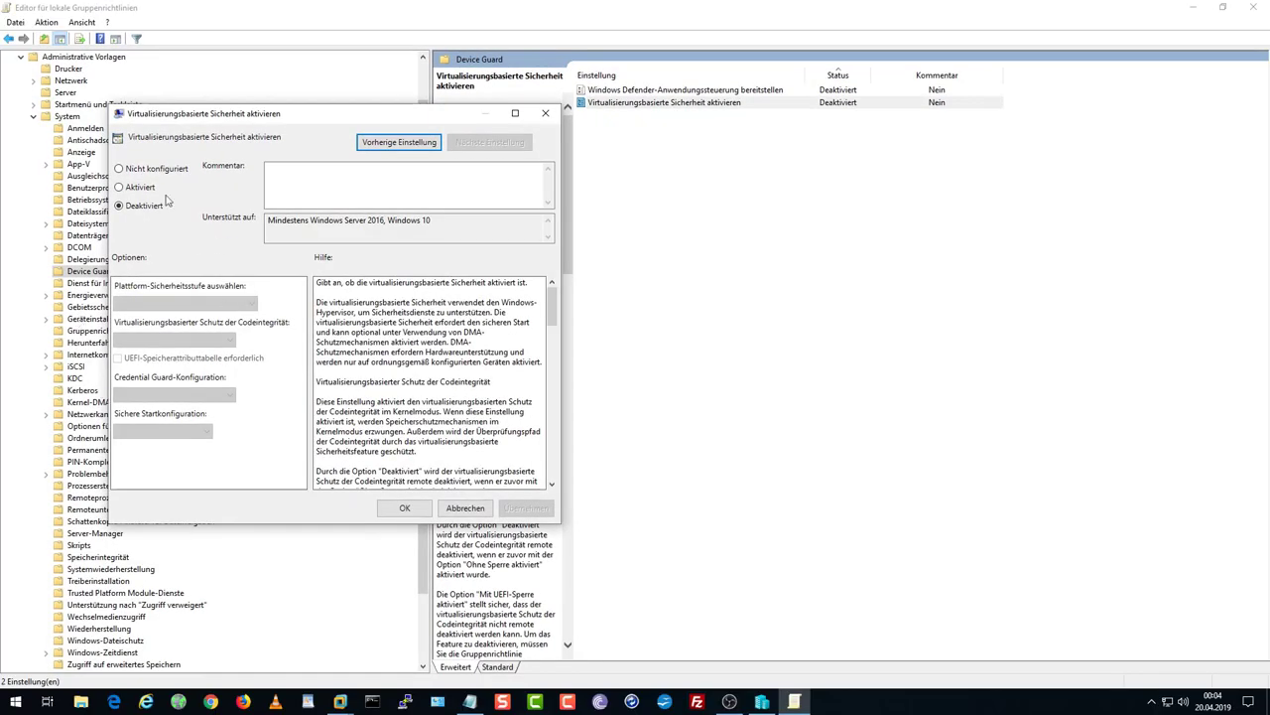
View the policy's options with Aktiviert selected, set the policy to Deaktiviert, and apply it
left_click(146, 190)
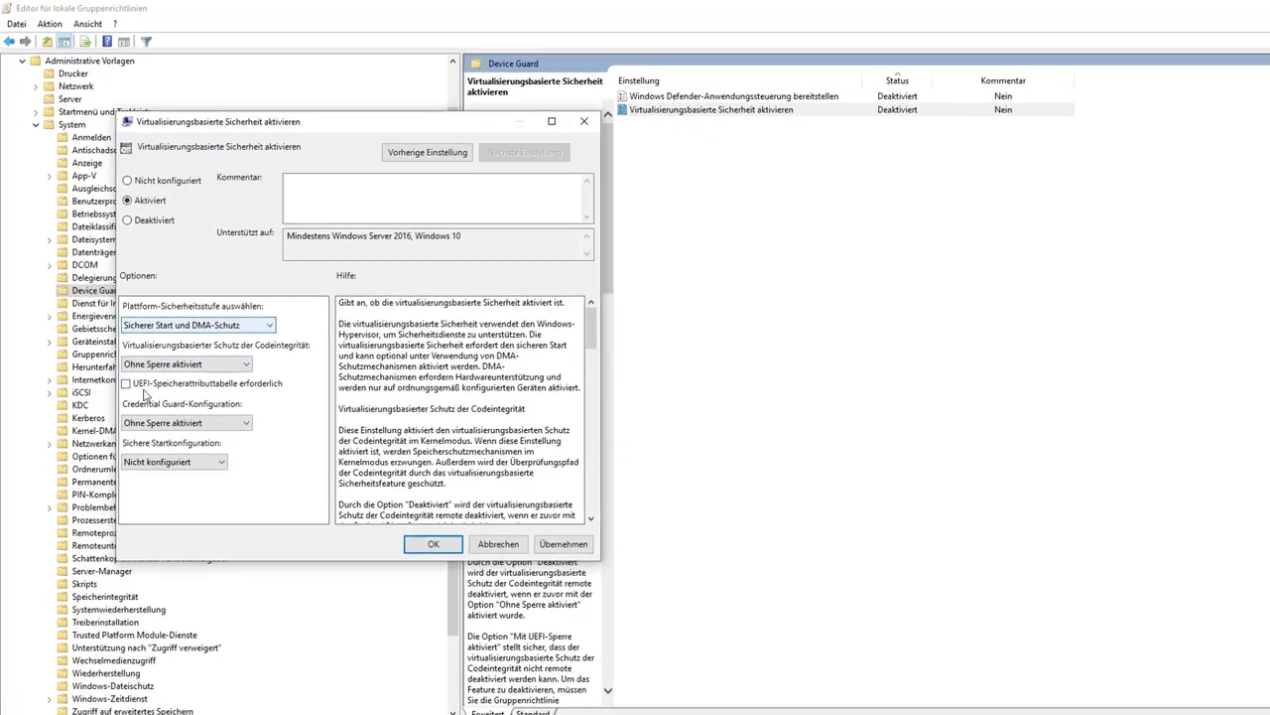
left_click(118, 358)
left_click(163, 475)
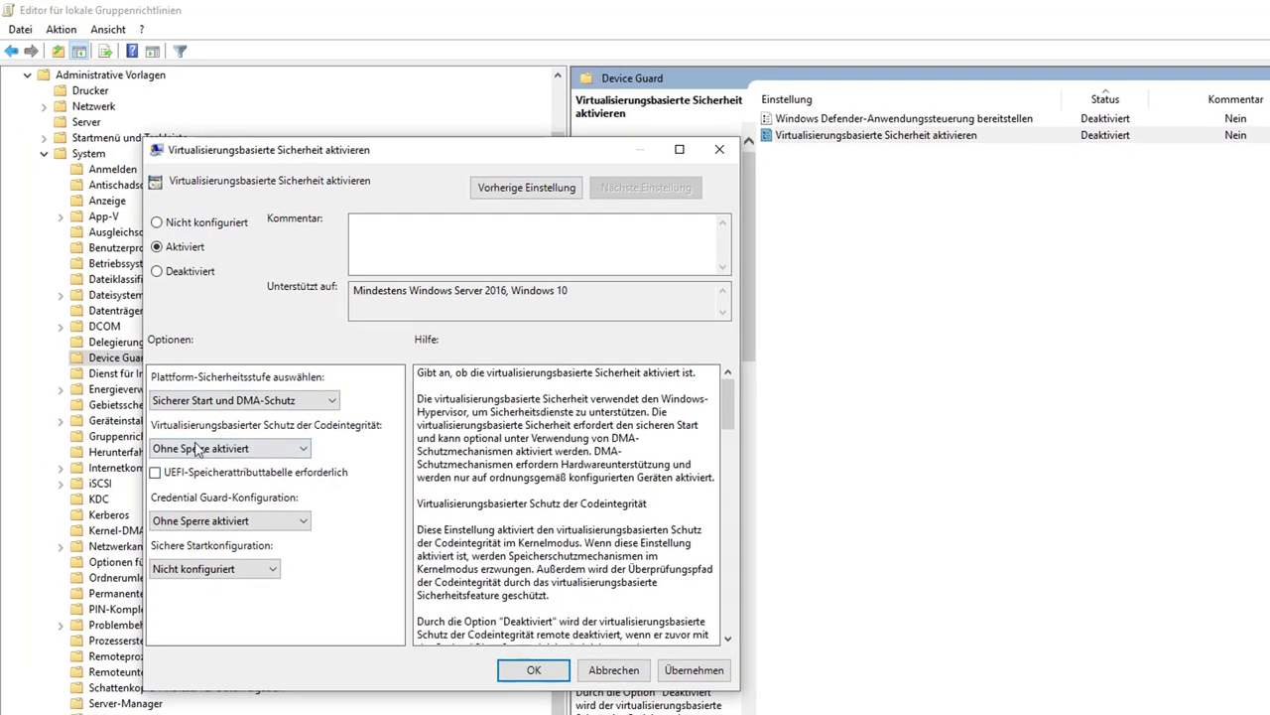
left_click(192, 273)
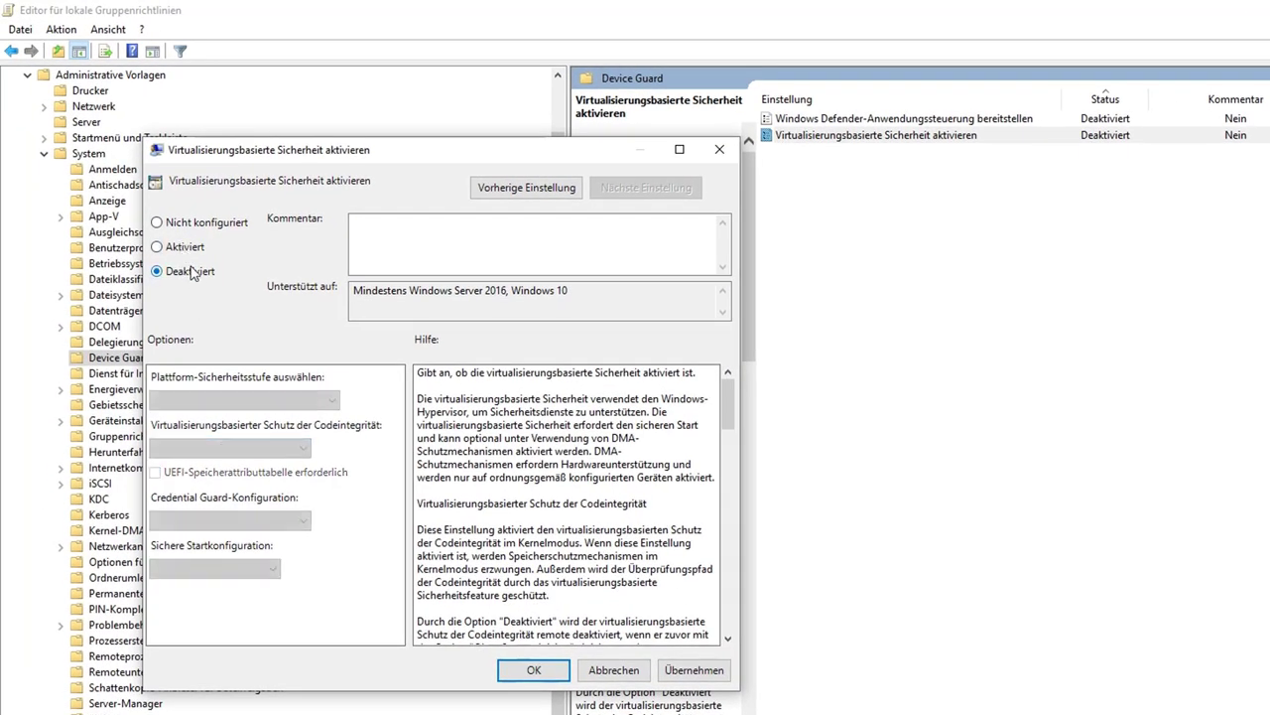
left_click(683, 678)
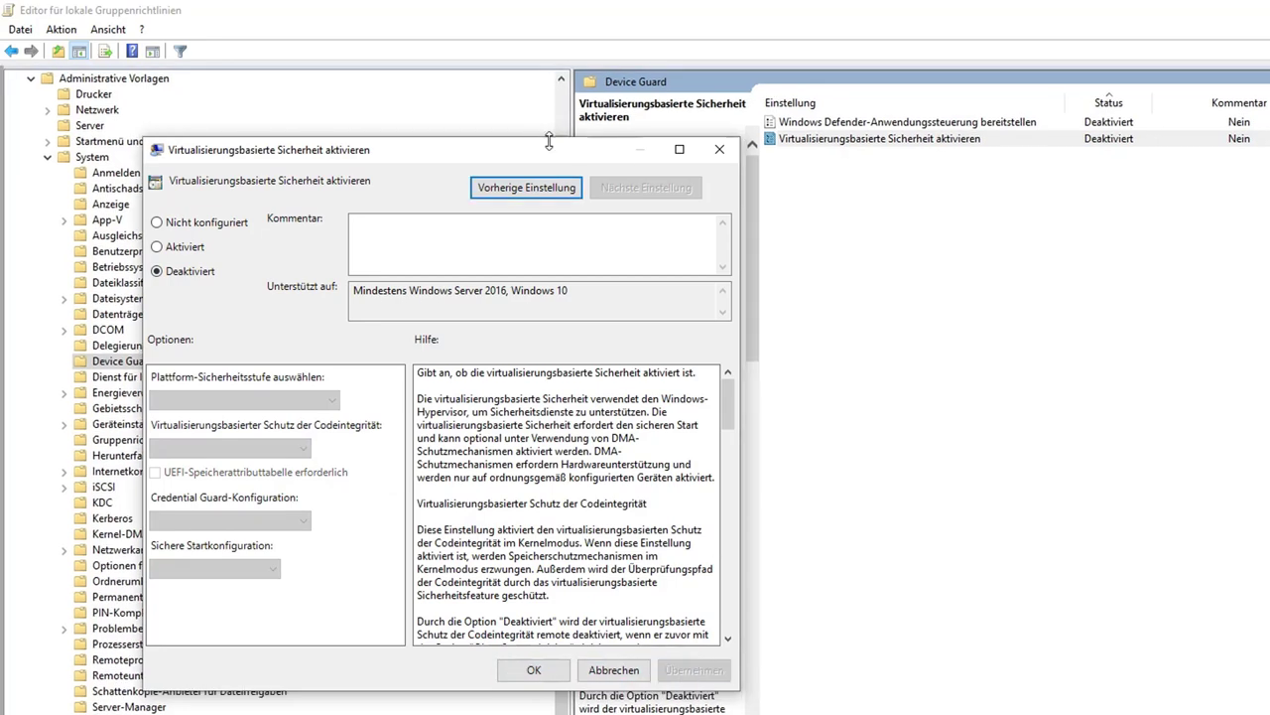
Close the policy settings and the group policy editor, and switch to the Kali-Linux-2018.4-vm-i386 machine in VMware Workstation
left_click(720, 149)
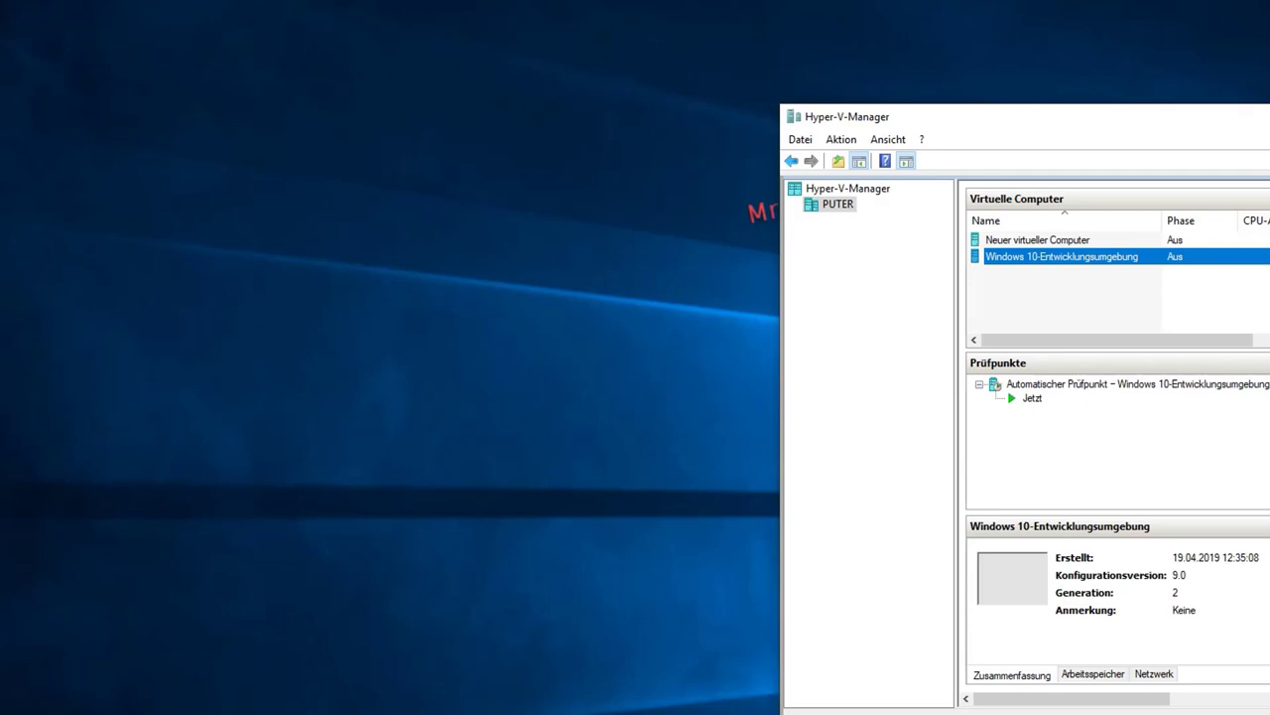
mouse_move(339, 702)
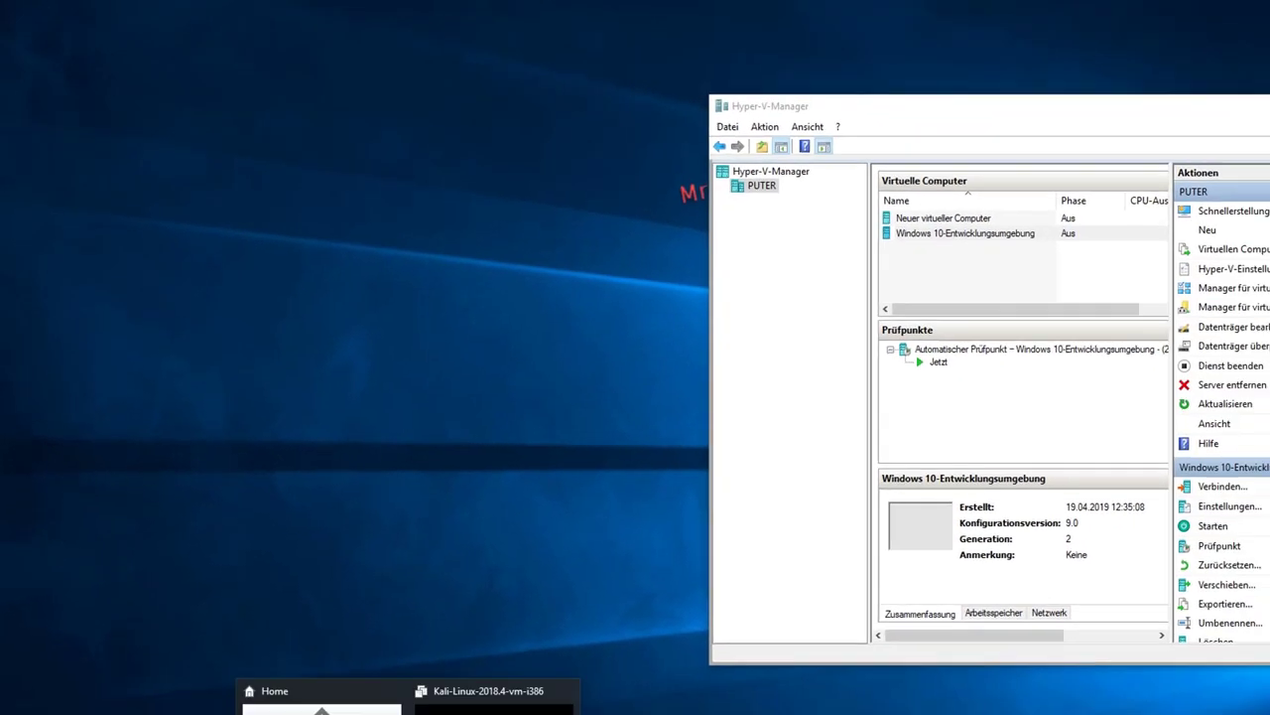
left_click(417, 580)
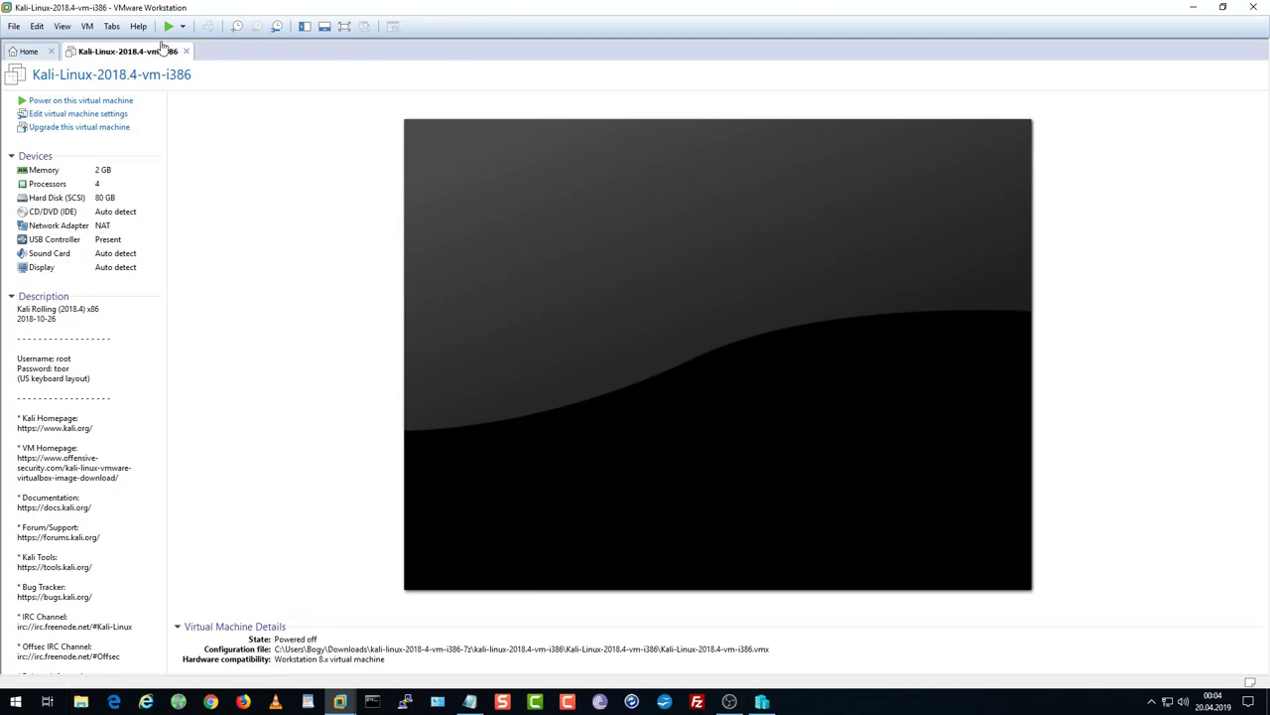
Close VMware Workstation and move the Hyper-V-Manager window towards the middle of the desktop
left_click(1252, 10)
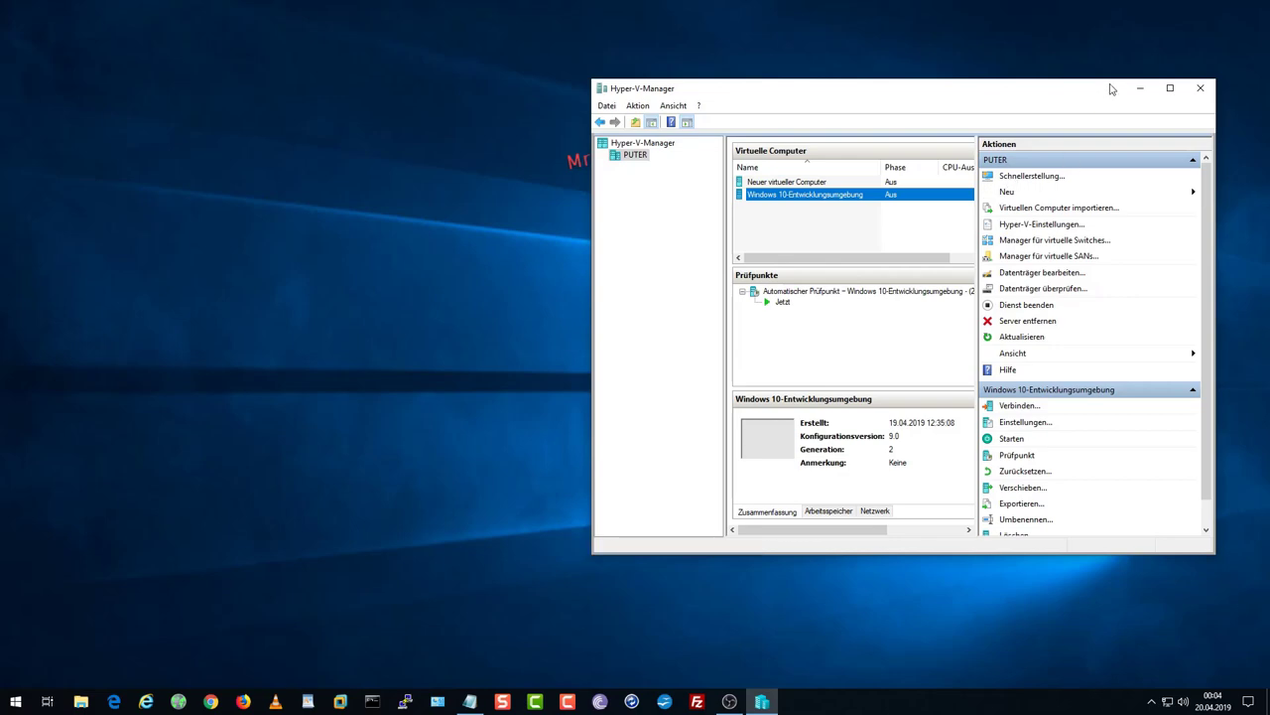
left_click_drag(1038, 99, 794, 201)
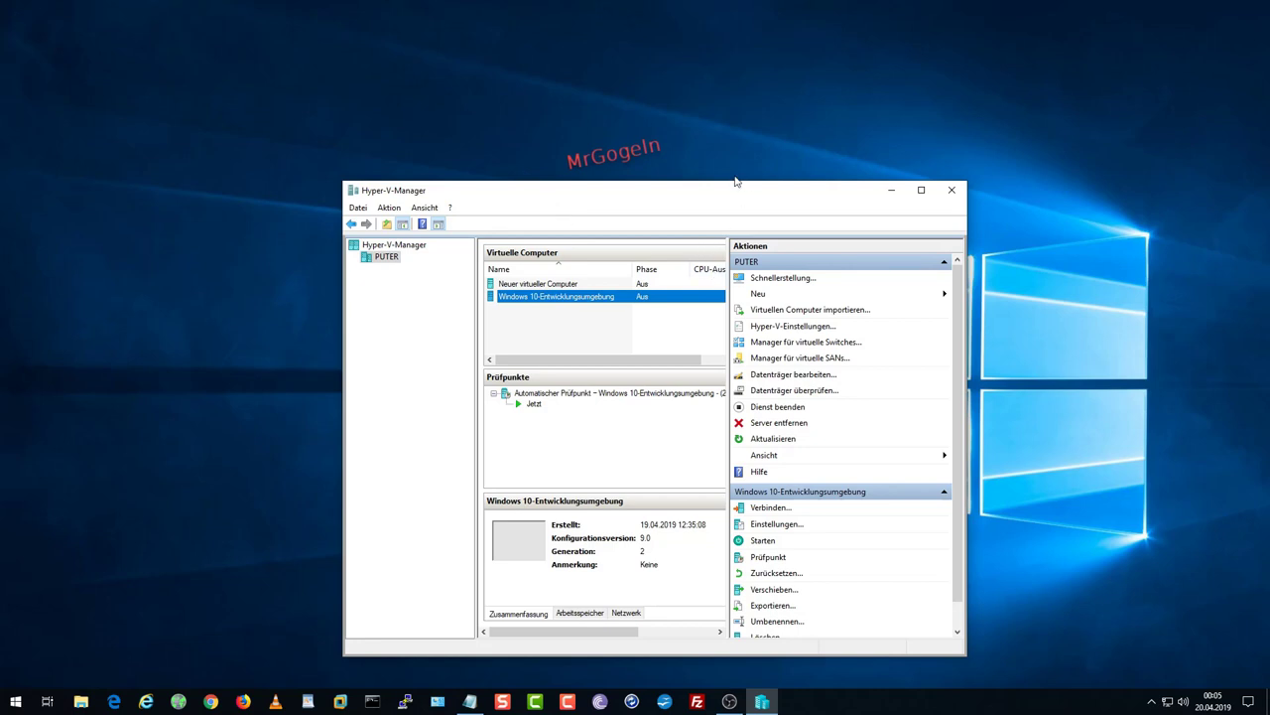
left_click_drag(760, 192, 764, 218)
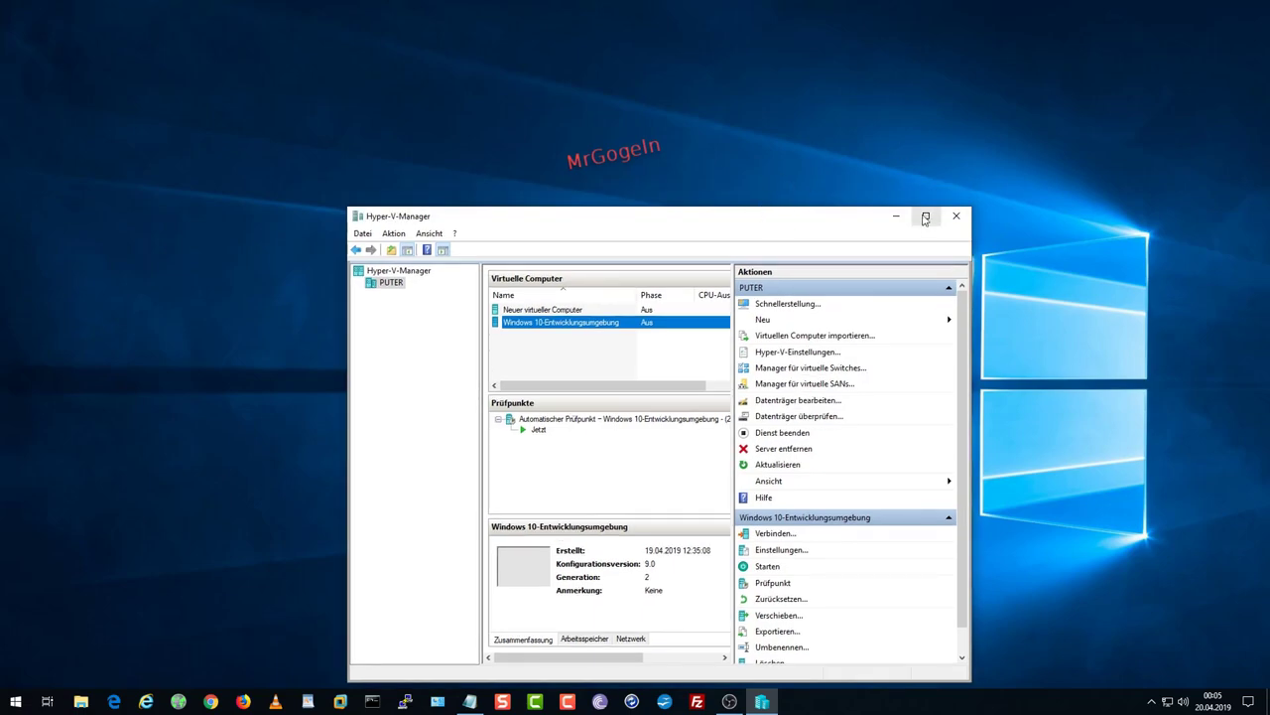